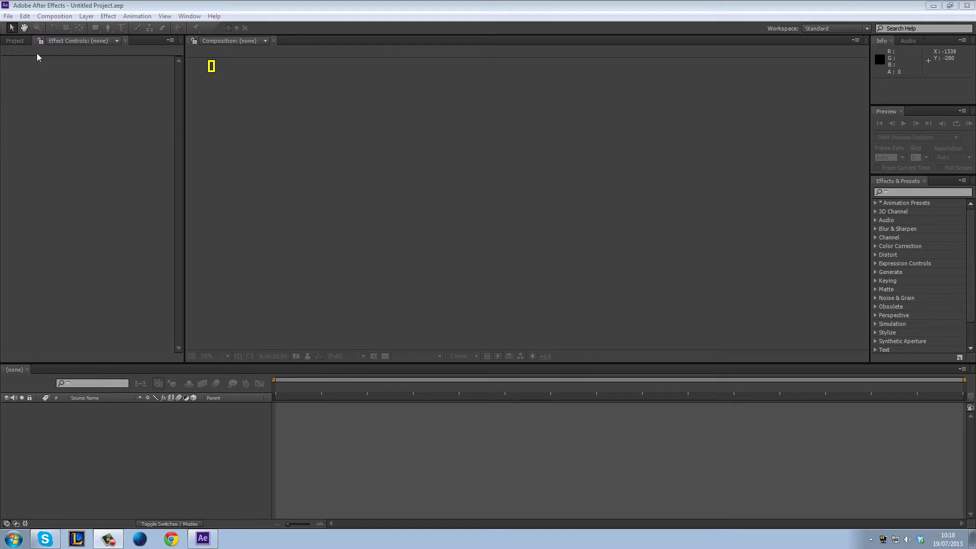
# Step: Create a new composition with the HDTV 1080 29.97 preset, 1920 x 1080 px and a 10-second duration
pyautogui.click(16, 40)
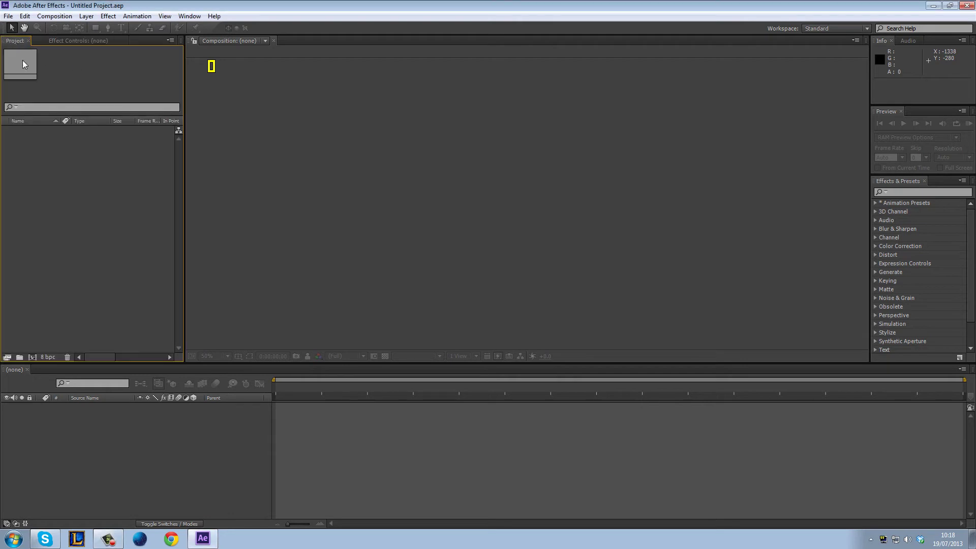
pyautogui.click(31, 357)
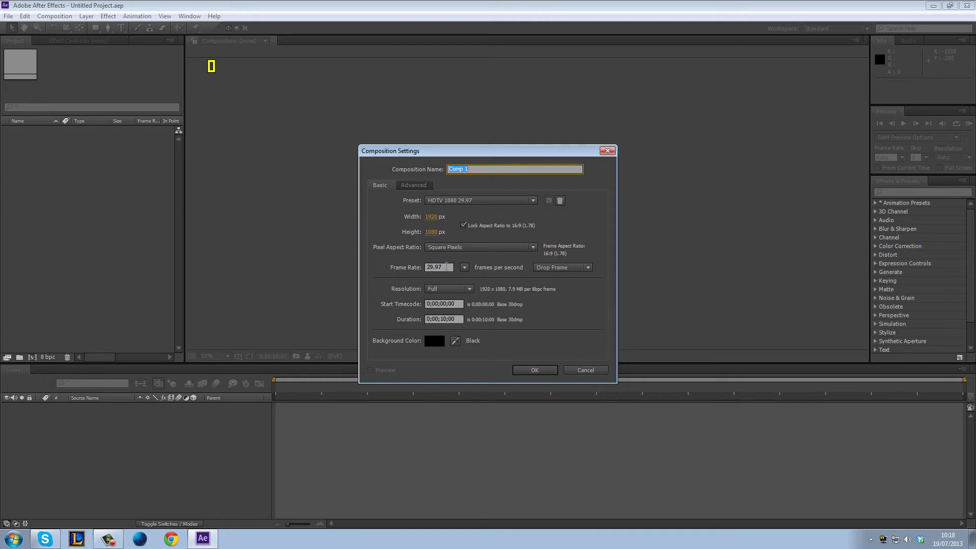
pyautogui.click(524, 370)
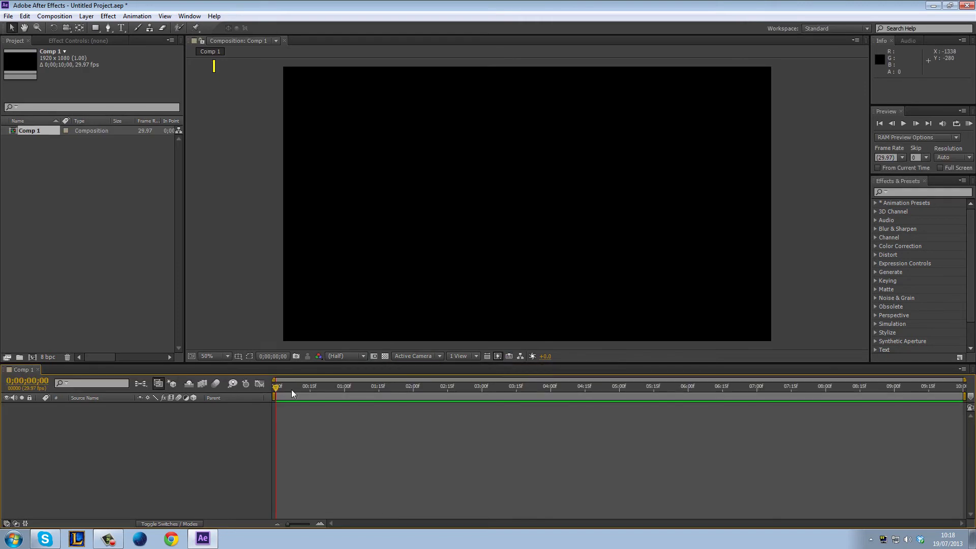
# Step: Add a cyan solid layer matched to the composition size
pyautogui.rightClick(78, 430)
pyautogui.moveTo(163, 321)
pyautogui.click(275, 349)
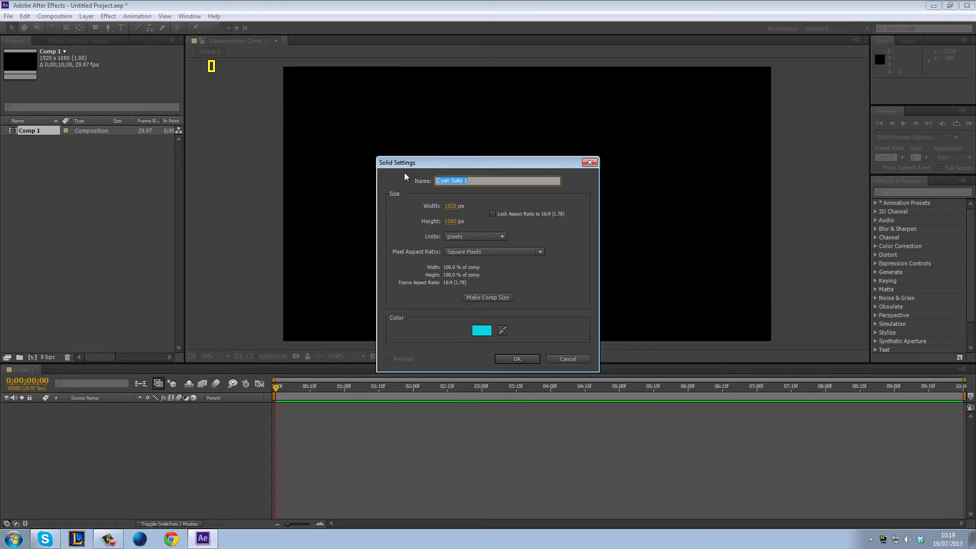
pyautogui.click(487, 297)
pyautogui.click(524, 358)
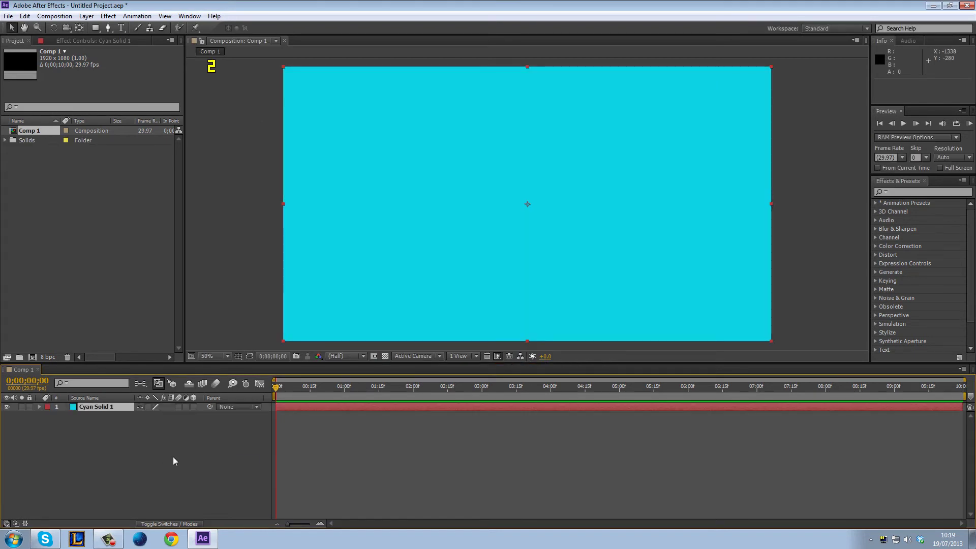
# Step: Start a Pen tool mask on the cyan solid, drawing straight segments for a W-shaped zigzag and the downstroke beside it
pyautogui.click(95, 29)
pyautogui.click(107, 28)
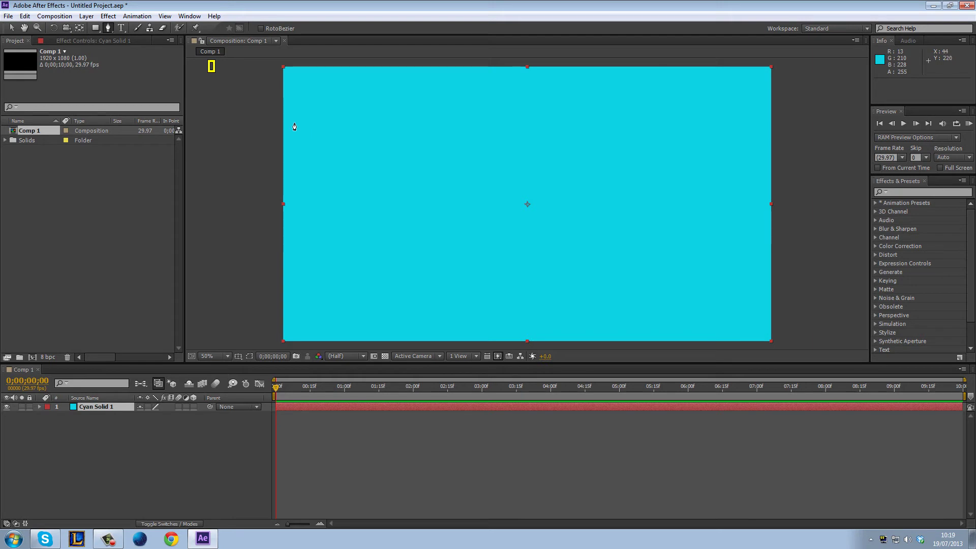
pyautogui.click(304, 111)
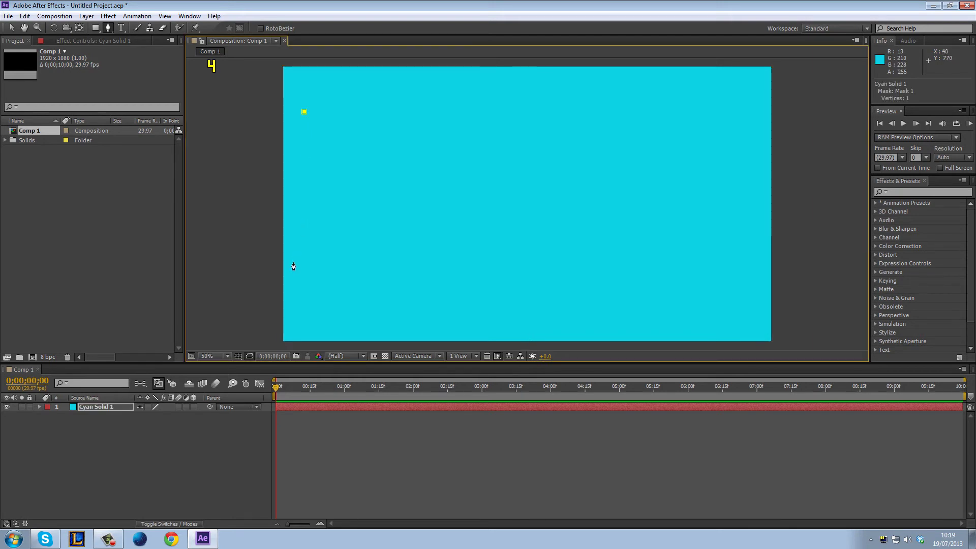
pyautogui.click(309, 297)
pyautogui.click(352, 194)
pyautogui.click(402, 279)
pyautogui.click(393, 110)
pyautogui.click(419, 108)
pyautogui.click(429, 274)
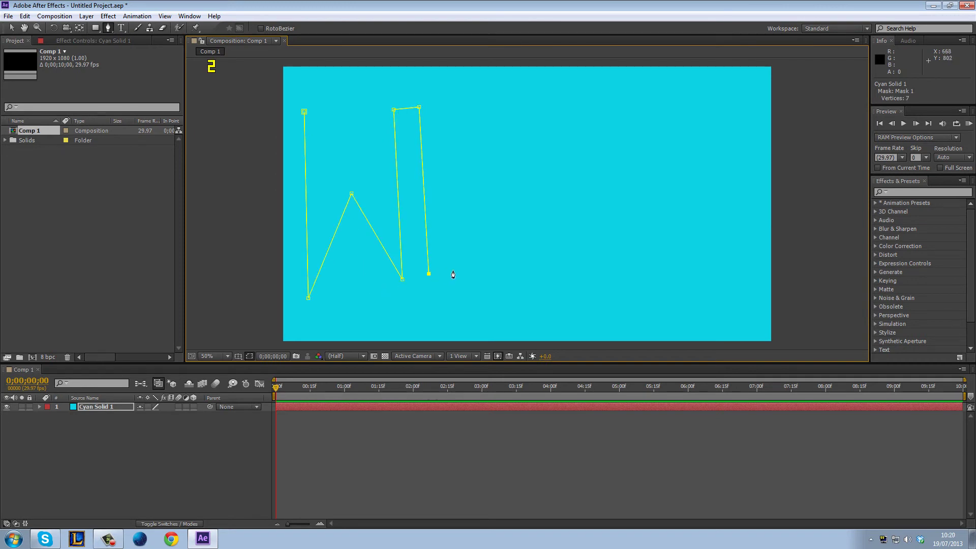
# Step: Extend the mask path across the solid with straight segments forming a narrow upright and two L-shaped strokes
pyautogui.click(451, 273)
pyautogui.click(441, 105)
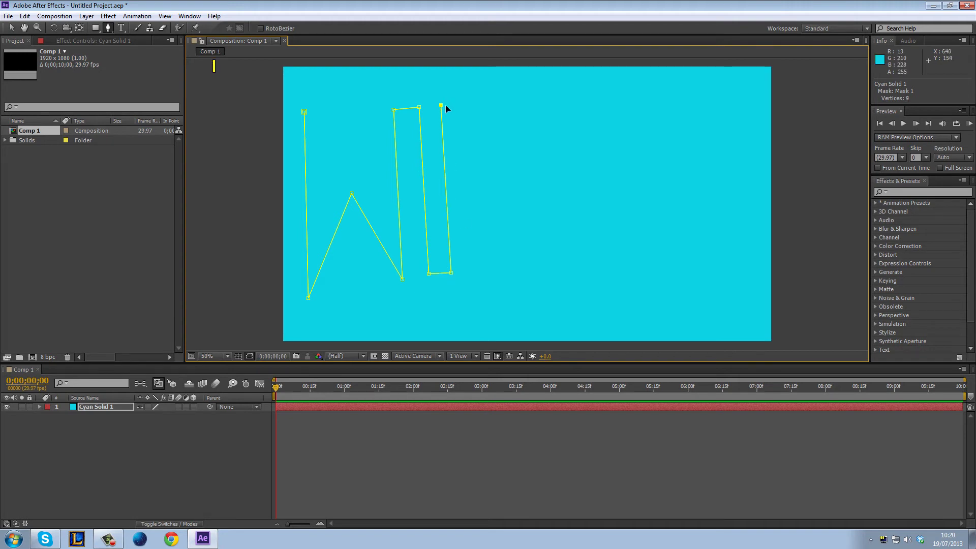
pyautogui.click(448, 105)
pyautogui.click(461, 272)
pyautogui.click(568, 263)
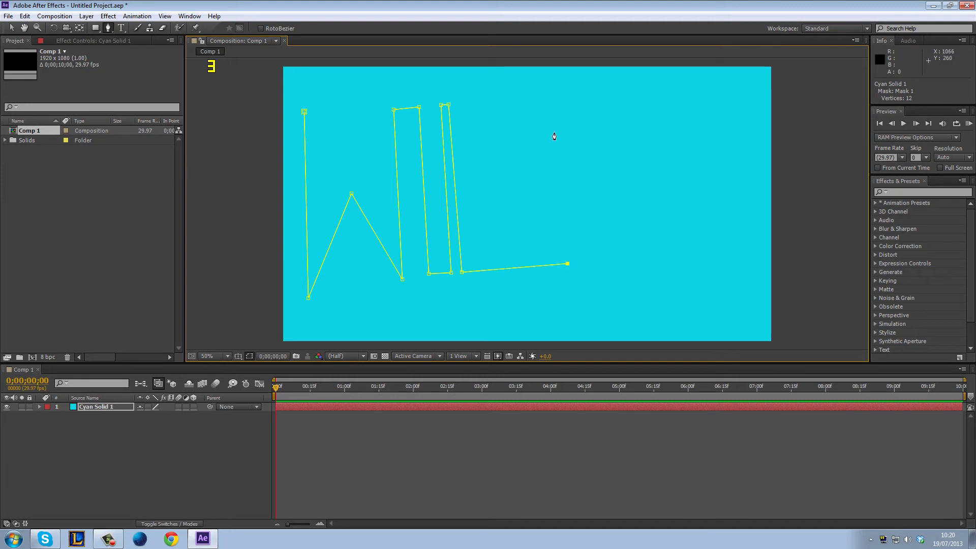
pyautogui.click(545, 97)
pyautogui.click(552, 95)
pyautogui.click(573, 263)
pyautogui.click(668, 255)
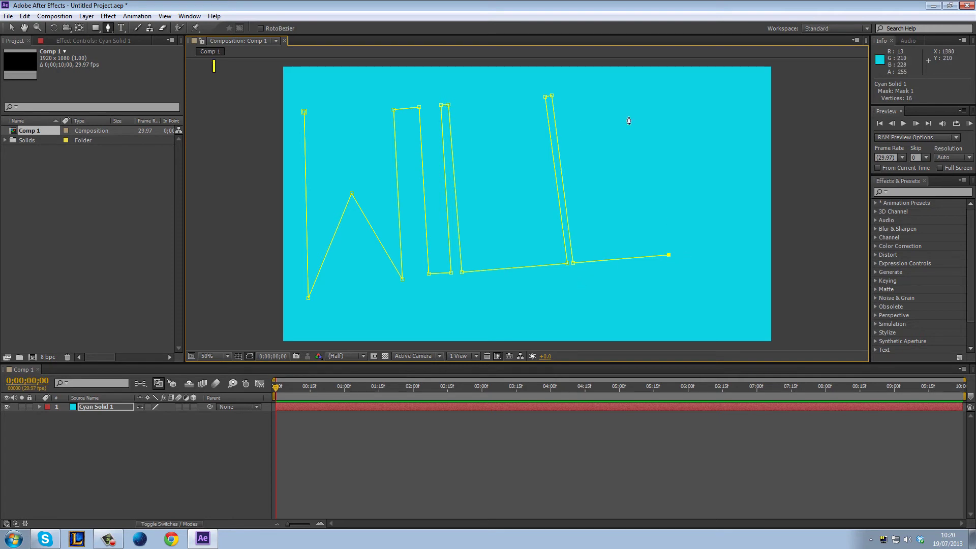
# Step: Add a curved S-shaped section, run the path below the letter shapes and up the solid's left side, and close it at its starting point
pyautogui.moveTo(636, 158)
pyautogui.mouseDown()
pyautogui.moveTo(601, 145)
pyautogui.moveTo(615, 101)
pyautogui.mouseUp()
pyautogui.moveTo(667, 81)
pyautogui.mouseDown()
pyautogui.moveTo(694, 83)
pyautogui.moveTo(719, 117)
pyautogui.moveTo(700, 168)
pyautogui.moveTo(743, 240)
pyautogui.mouseUp()
pyautogui.moveTo(730, 272); pyautogui.dragTo(717, 280)
pyautogui.moveTo(646, 301); pyautogui.dragTo(626, 304)
pyautogui.moveTo(563, 310); pyautogui.dragTo(529, 312)
pyautogui.moveTo(437, 318); pyautogui.dragTo(405, 321)
pyautogui.moveTo(341, 324); pyautogui.dragTo(287, 272)
pyautogui.moveTo(286, 160); pyautogui.dragTo(288, 153)
pyautogui.click(289, 98)
pyautogui.click(304, 111)
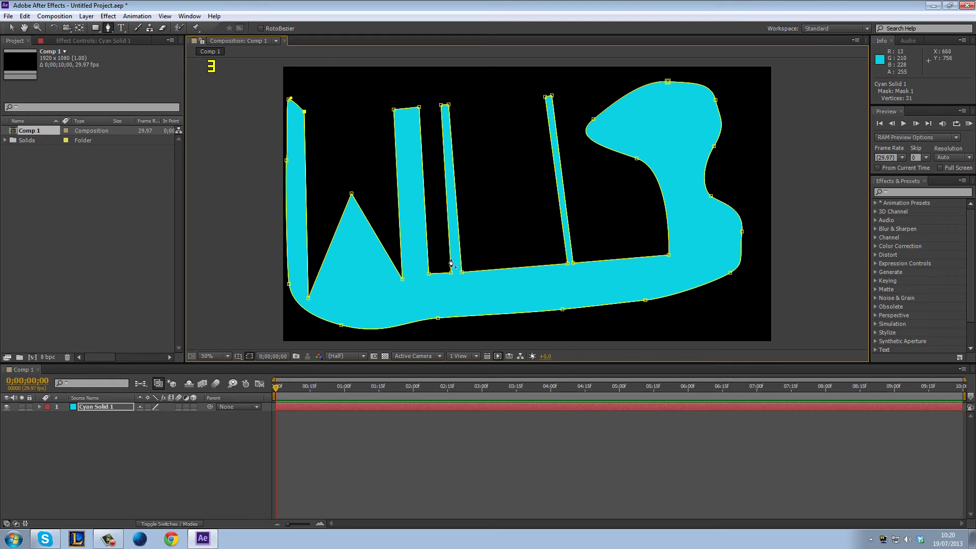
# Step: Set the mask point at the upper-left start of the W shape as the path's first vertex
pyautogui.click(12, 29)
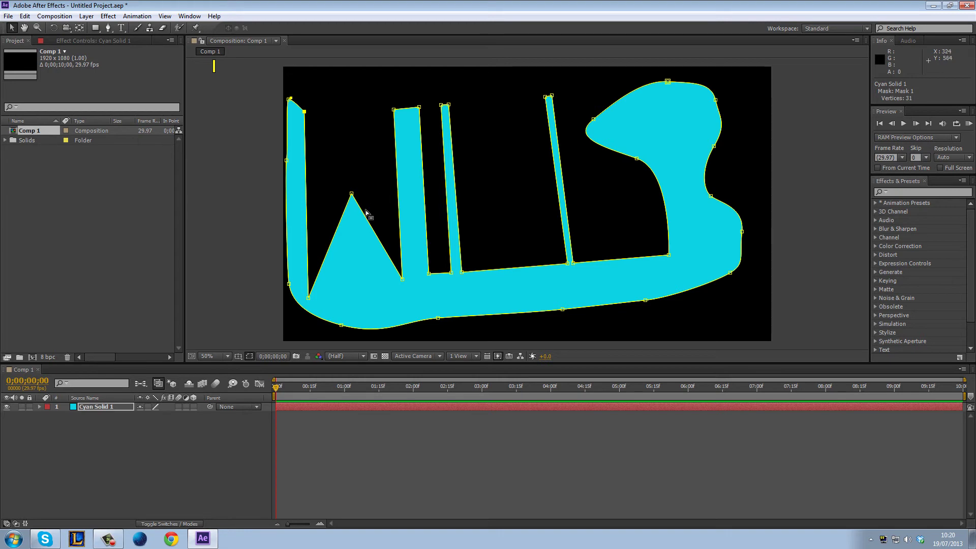
pyautogui.click(303, 112)
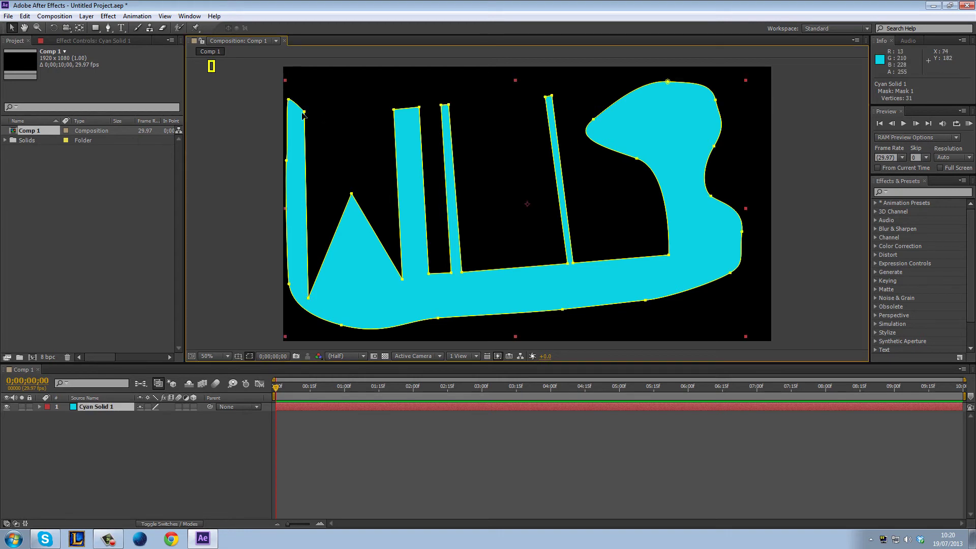
pyautogui.scroll(3, 300, 113)
pyautogui.scroll(-3, 300, 112)
pyautogui.click(394, 110)
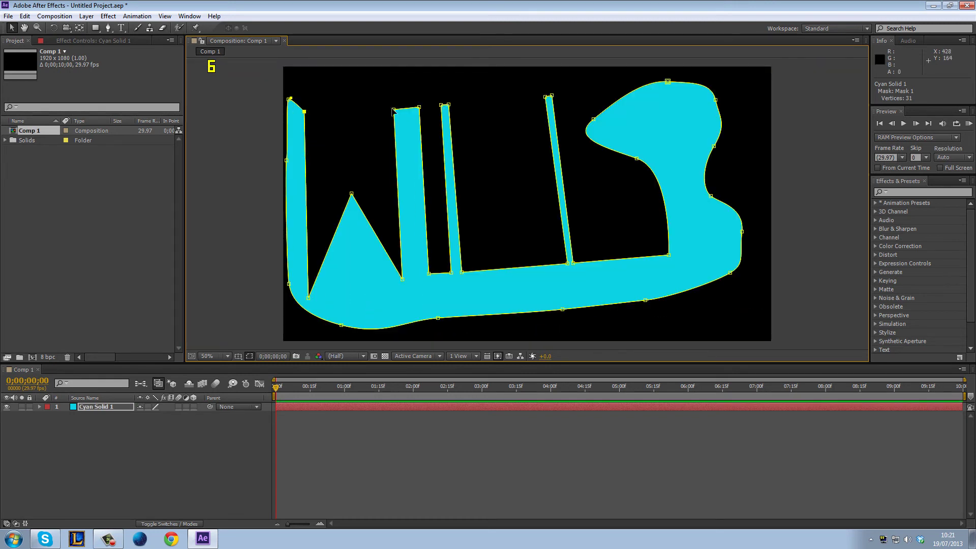
pyautogui.rightClick(308, 112)
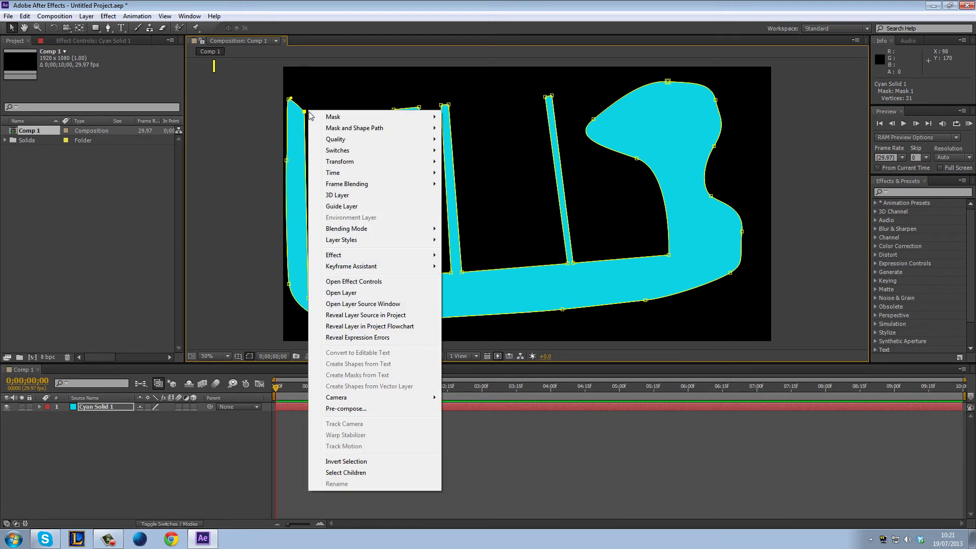
pyautogui.moveTo(326, 128)
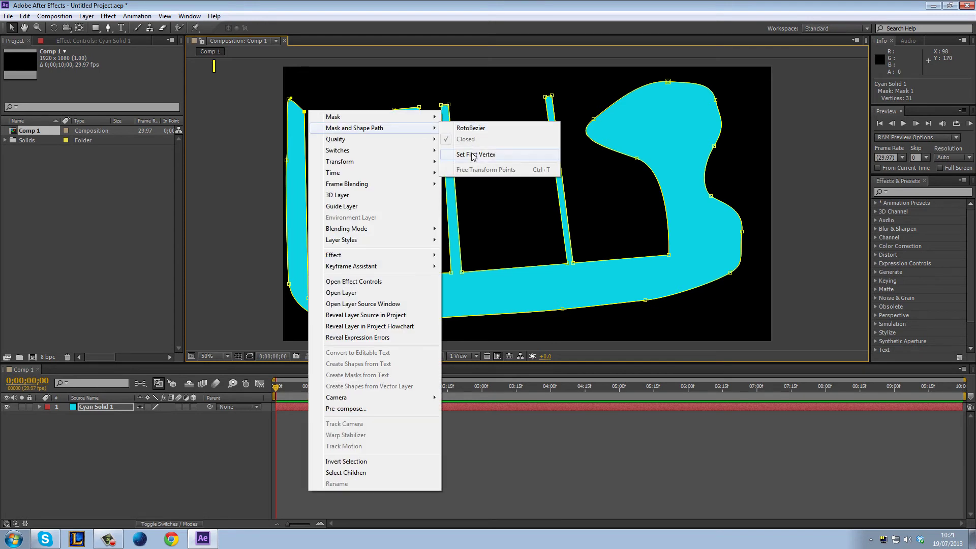
pyautogui.click(472, 153)
pyautogui.click(320, 111)
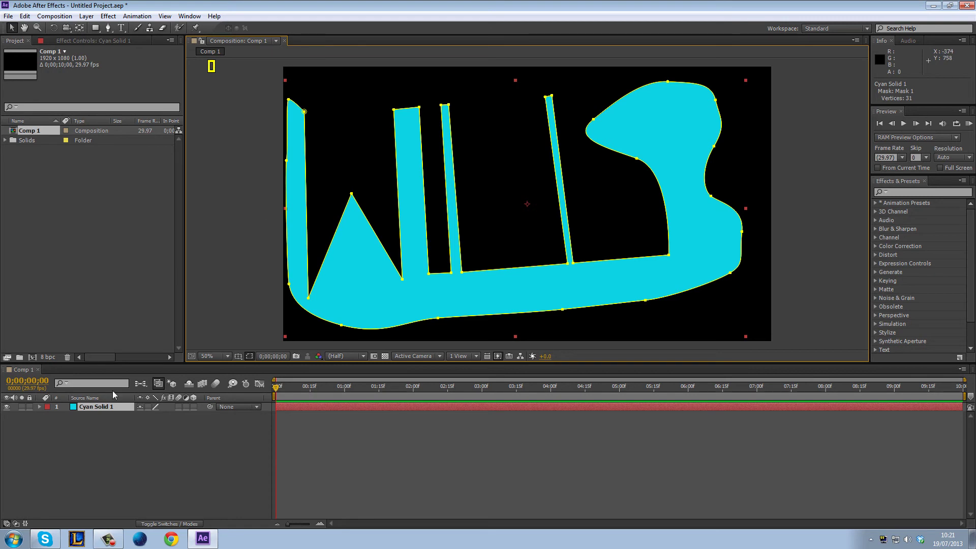
# Step: Apply the Vegas effect to the cyan solid layer and hide the mask outline in the composition view
pyautogui.click(91, 406)
pyautogui.rightClick(91, 405)
pyautogui.moveTo(176, 171)
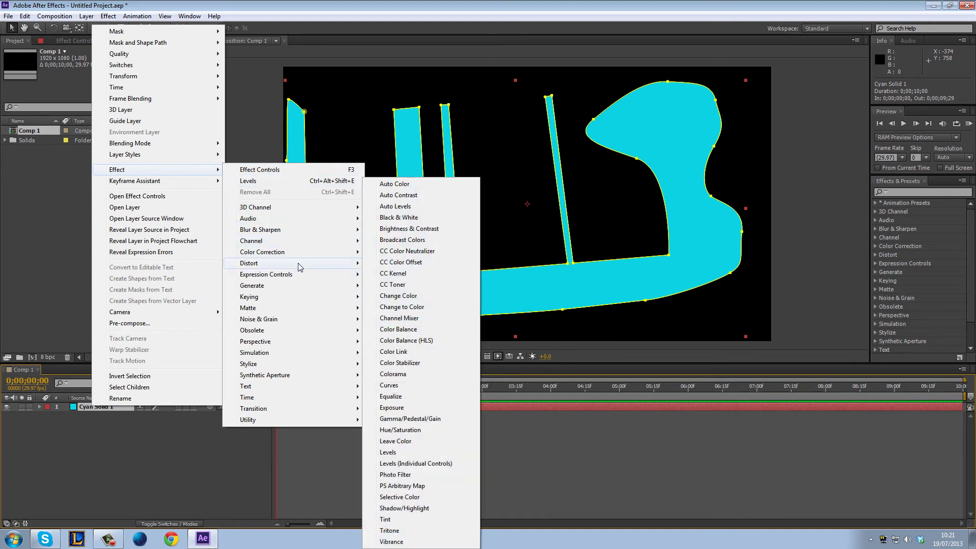
pyautogui.moveTo(299, 267)
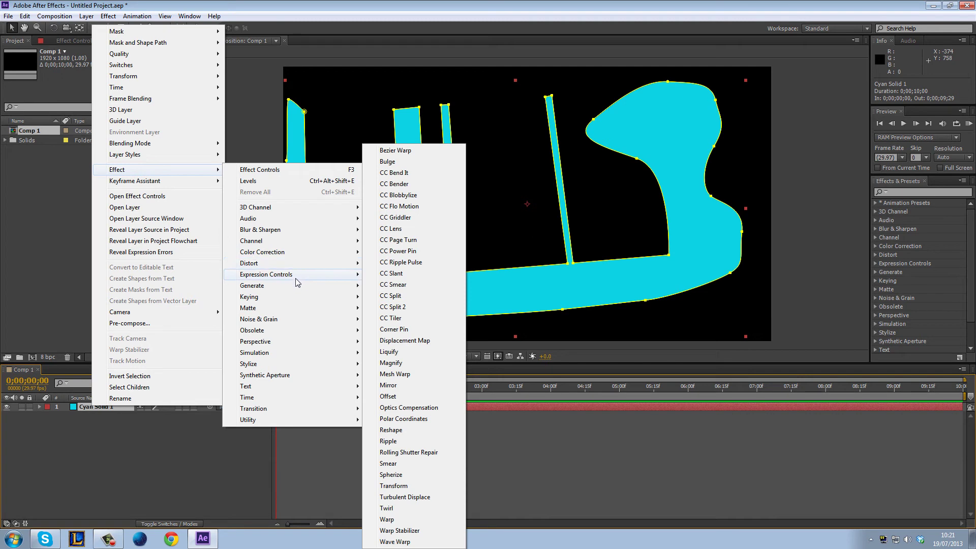
pyautogui.moveTo(293, 347)
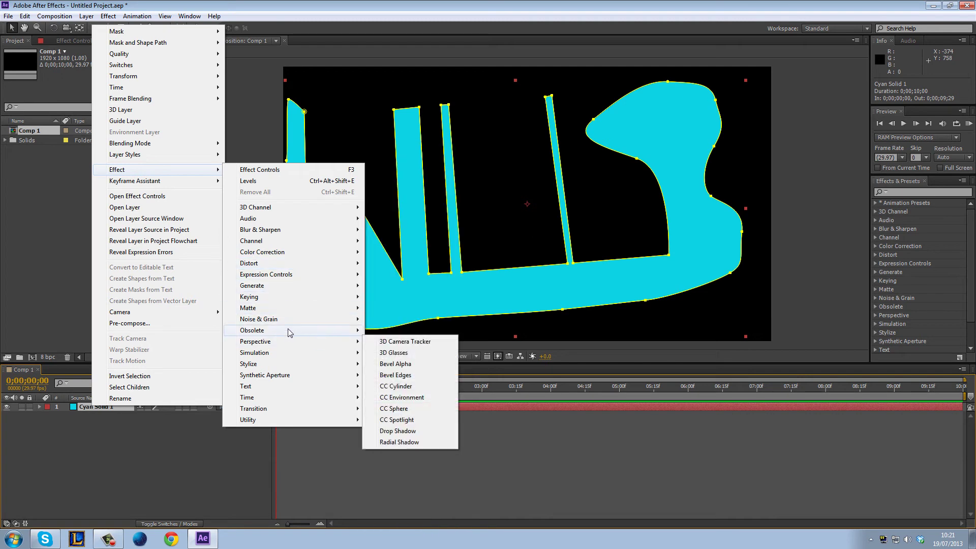
pyautogui.moveTo(288, 291)
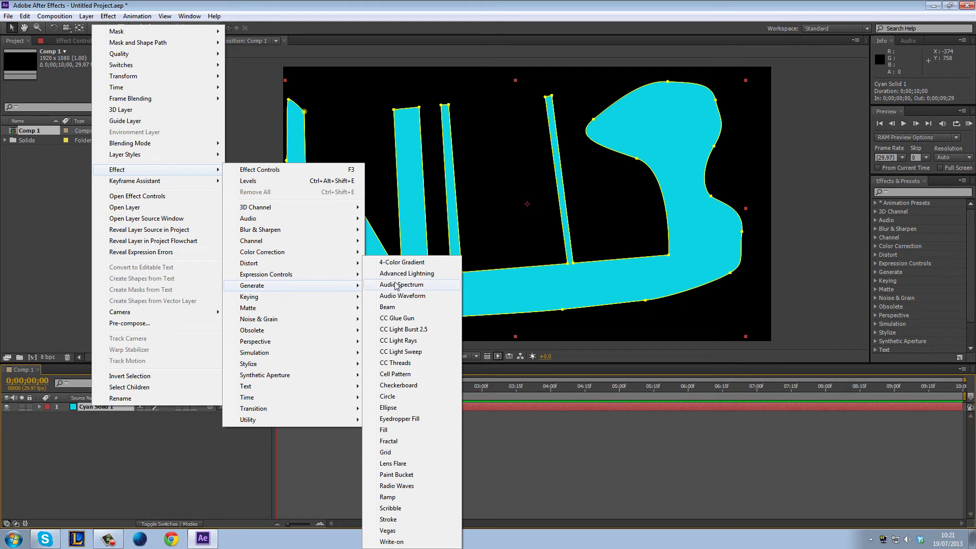
pyautogui.click(420, 532)
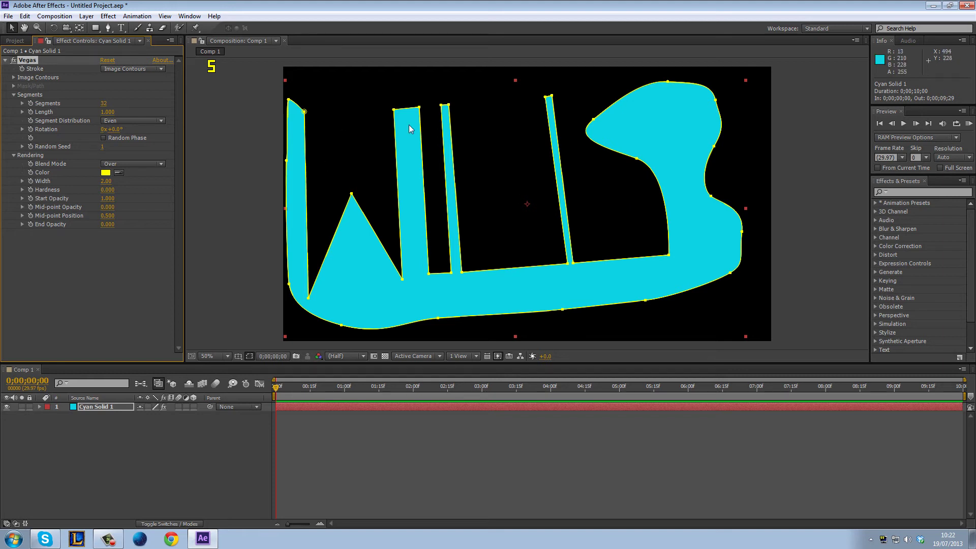
pyautogui.click(249, 357)
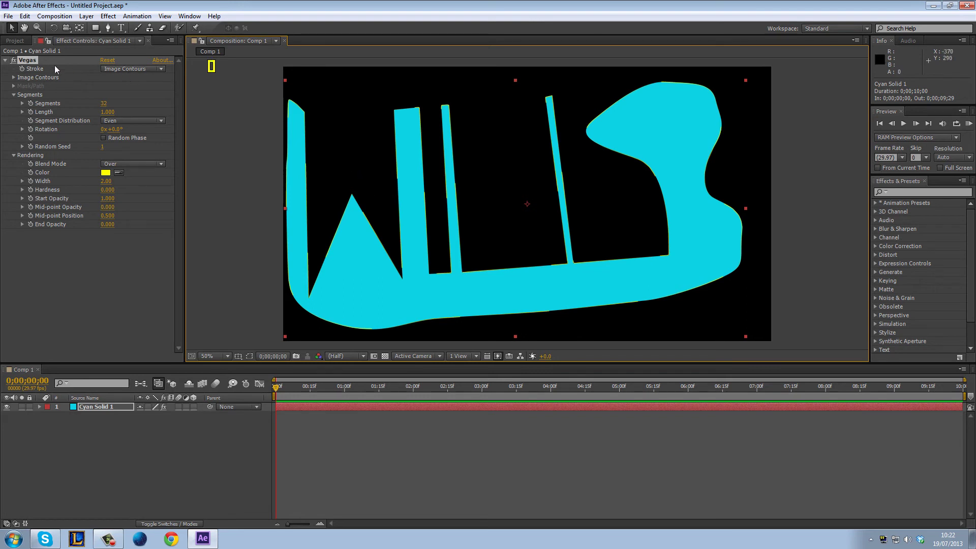
# Step: Set the Vegas stroke source to Mask/Path and its blend mode to Transparent
pyautogui.click(128, 69)
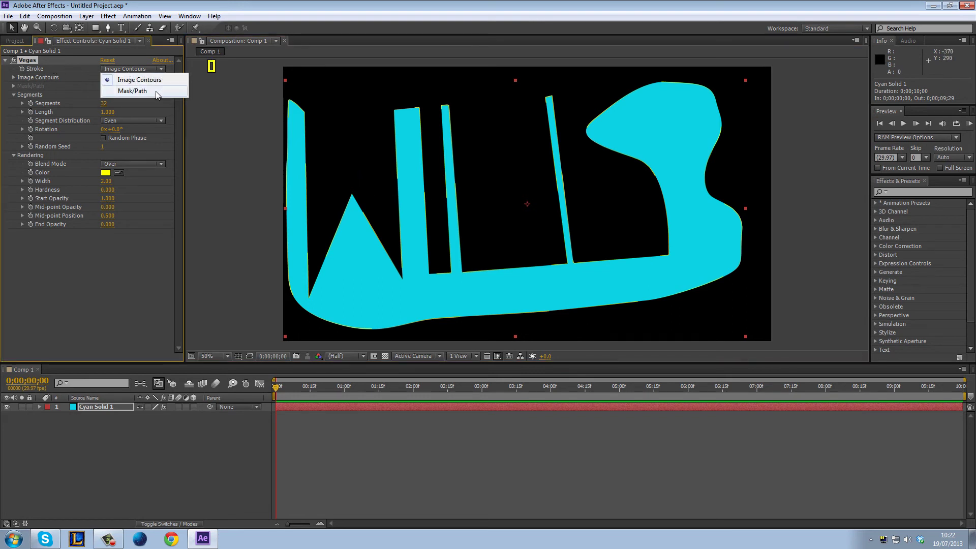
pyautogui.click(156, 90)
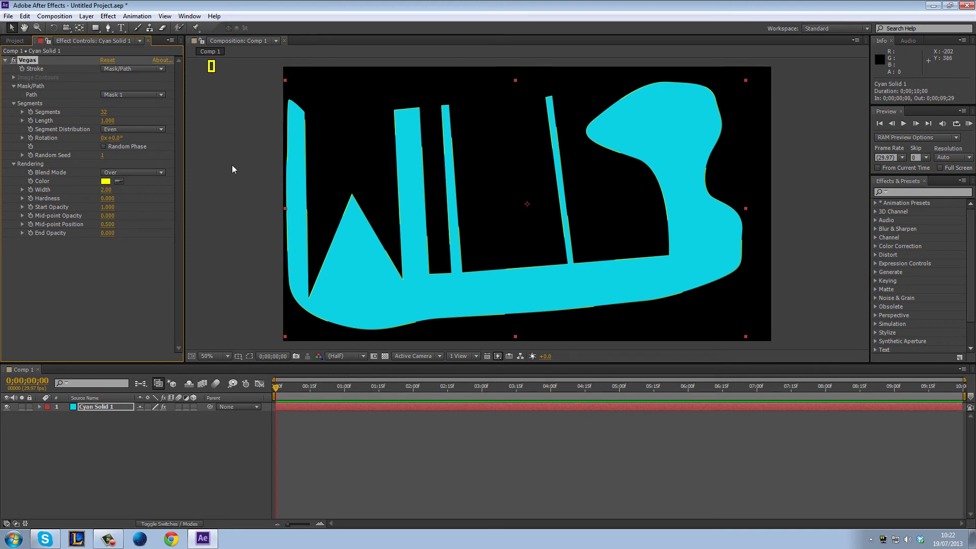
pyautogui.click(124, 173)
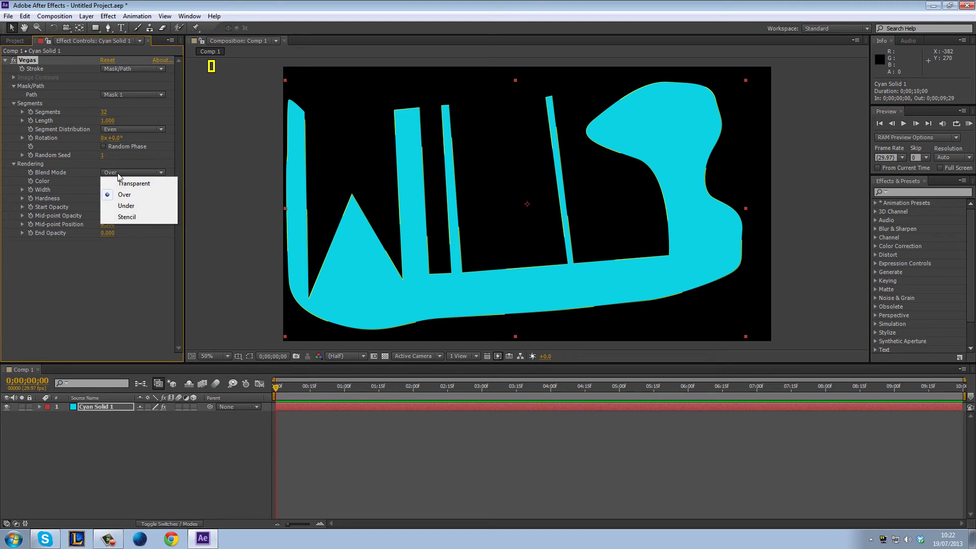
pyautogui.click(137, 180)
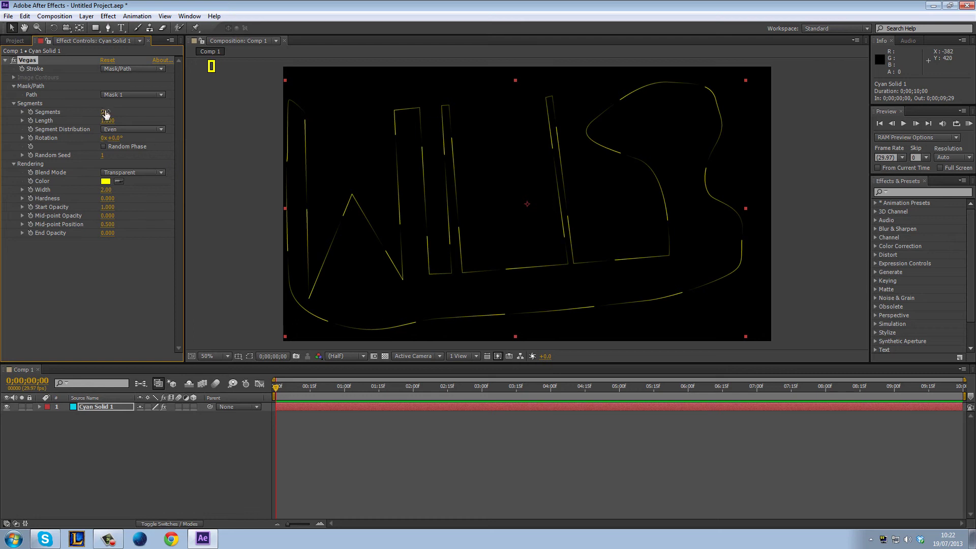
# Step: Reduce the Vegas stroke to 1 segment and set its length to 0.070
pyautogui.moveTo(105, 113); pyautogui.dragTo(239, 102)
pyautogui.moveTo(106, 112); pyautogui.dragTo(220, 112)
pyautogui.moveTo(105, 112)
pyautogui.mouseDown()
pyautogui.moveTo(13, 128)
pyautogui.moveTo(93, 112)
pyautogui.mouseUp()
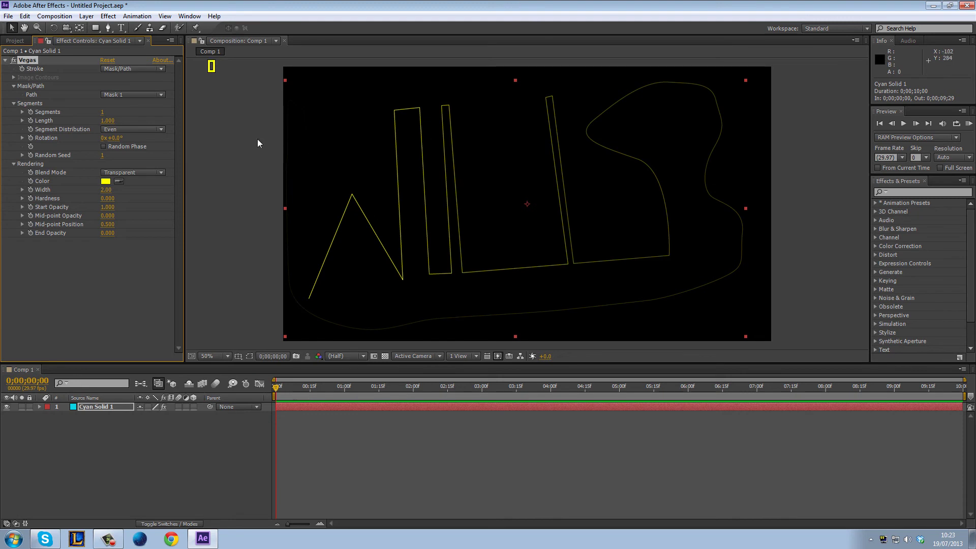
pyautogui.moveTo(112, 124); pyautogui.dragTo(73, 129)
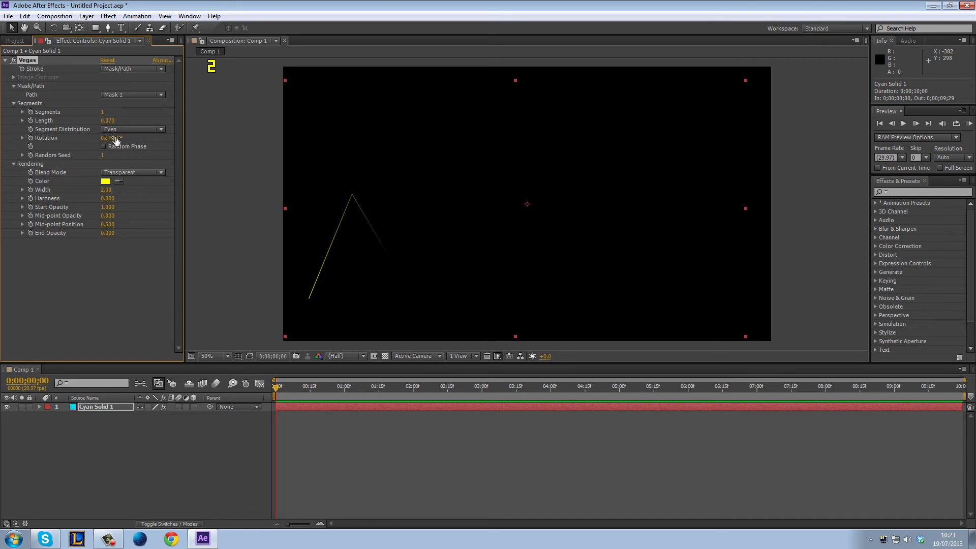
# Step: Set the Vegas stroke's hardness to 0.040, its width to 4.70 and its color to blue 00BBF1
pyautogui.moveTo(107, 198)
pyautogui.mouseDown()
pyautogui.moveTo(195, 191)
pyautogui.moveTo(153, 197)
pyautogui.mouseUp()
pyautogui.moveTo(107, 190)
pyautogui.mouseDown()
pyautogui.moveTo(201, 192)
pyautogui.moveTo(128, 196)
pyautogui.mouseUp()
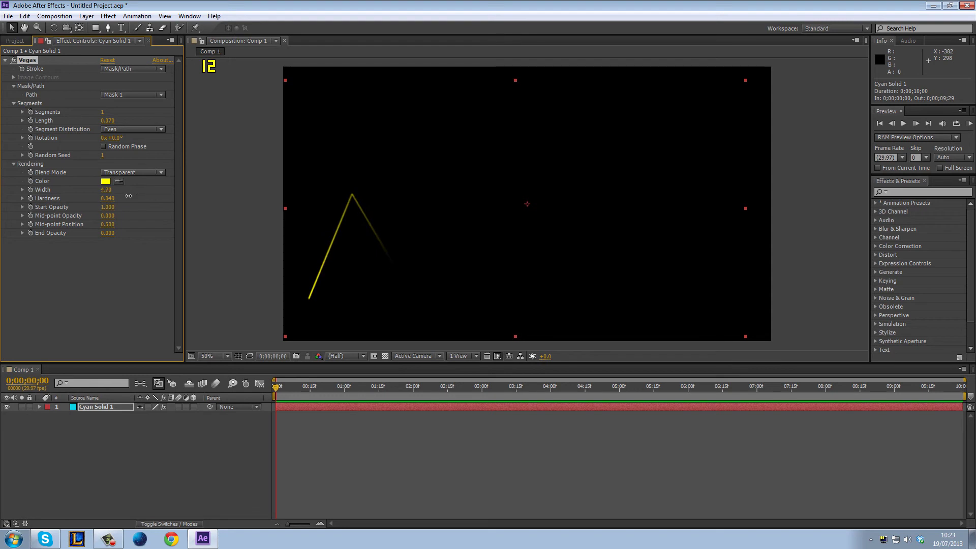
pyautogui.click(106, 181)
pyautogui.moveTo(450, 232)
pyautogui.mouseDown()
pyautogui.moveTo(509, 212)
pyautogui.moveTo(514, 275)
pyautogui.moveTo(514, 265)
pyautogui.mouseUp()
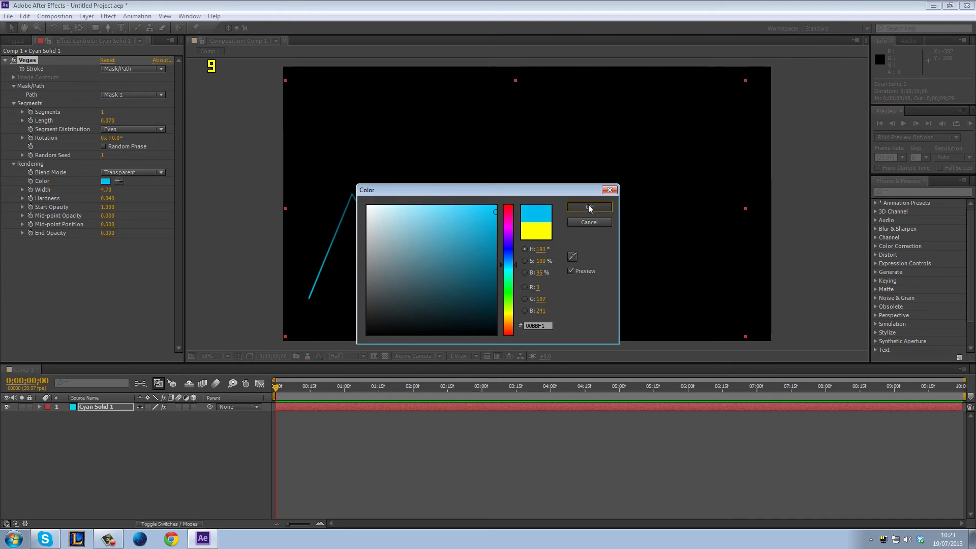
pyautogui.click(588, 208)
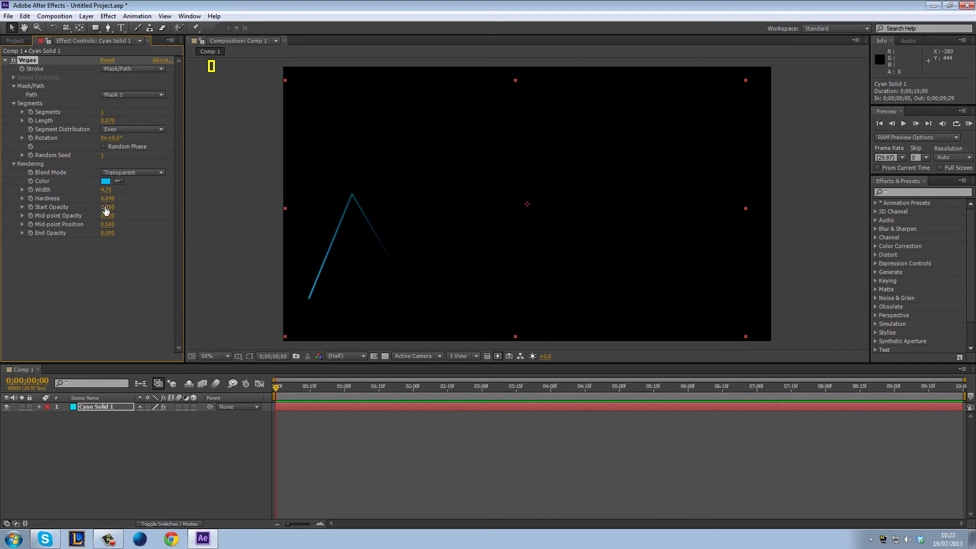
# Step: Adjust the start, mid-point and end opacity of the Vegas stroke
pyautogui.moveTo(109, 211)
pyautogui.mouseDown()
pyautogui.moveTo(26, 203)
pyautogui.moveTo(185, 206)
pyautogui.mouseUp()
pyautogui.moveTo(108, 216)
pyautogui.mouseDown()
pyautogui.moveTo(131, 218)
pyautogui.moveTo(74, 212)
pyautogui.moveTo(122, 236)
pyautogui.moveTo(91, 215)
pyautogui.moveTo(99, 213)
pyautogui.moveTo(95, 229)
pyautogui.moveTo(2, 215)
pyautogui.mouseUp()
pyautogui.moveTo(139, 206)
pyautogui.mouseDown()
pyautogui.moveTo(351, 211)
pyautogui.moveTo(70, 184)
pyautogui.moveTo(234, 187)
pyautogui.moveTo(131, 193)
pyautogui.mouseUp()
pyautogui.moveTo(109, 237)
pyautogui.mouseDown()
pyautogui.moveTo(110, 225)
pyautogui.moveTo(379, 232)
pyautogui.mouseUp()
pyautogui.moveTo(448, 239); pyautogui.dragTo(511, 247)
pyautogui.moveTo(107, 216)
pyautogui.mouseDown()
pyautogui.moveTo(124, 216)
pyautogui.moveTo(75, 233)
pyautogui.moveTo(98, 217)
pyautogui.moveTo(128, 216)
pyautogui.moveTo(72, 242)
pyautogui.moveTo(97, 224)
pyautogui.moveTo(86, 224)
pyautogui.mouseUp()
# Step: Apply the Stylize Glow effect to the Cyan Solid 1 layer
pyautogui.click(95, 413)
pyautogui.click(97, 405)
pyautogui.rightClick(97, 405)
pyautogui.moveTo(184, 169)
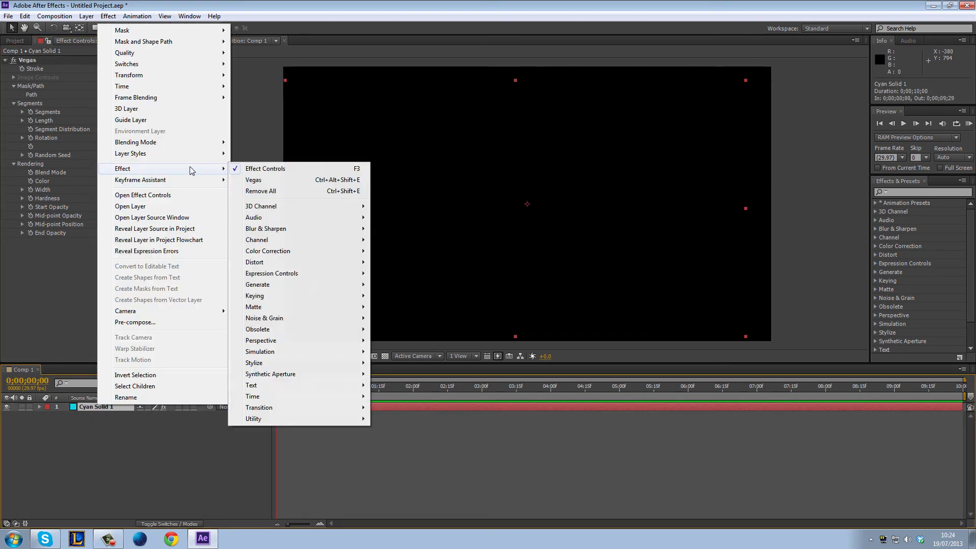
pyautogui.moveTo(319, 286)
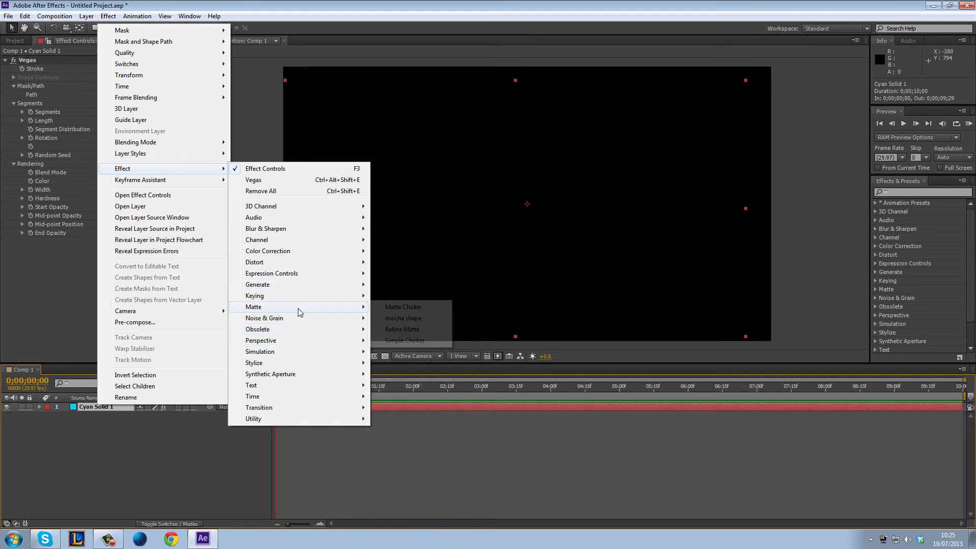
pyautogui.moveTo(290, 286)
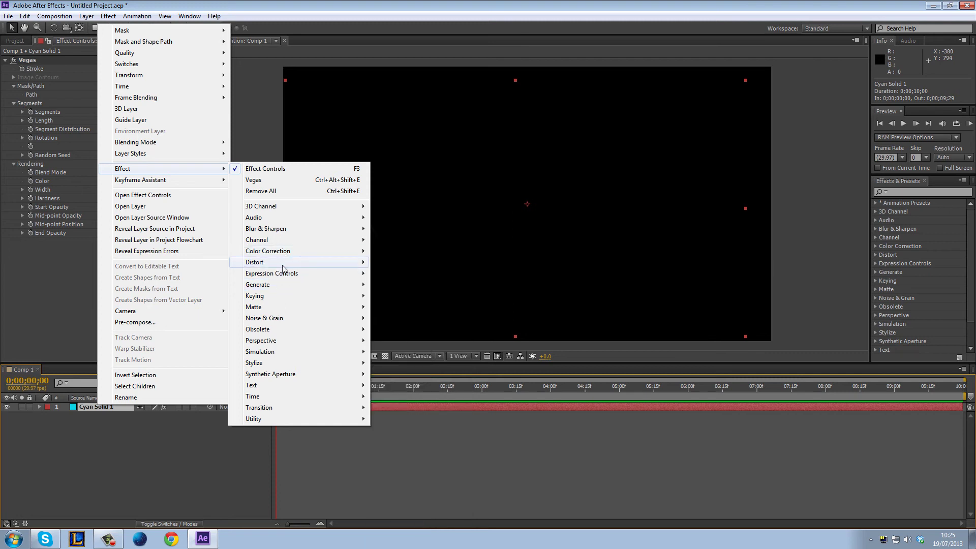
pyautogui.moveTo(283, 268)
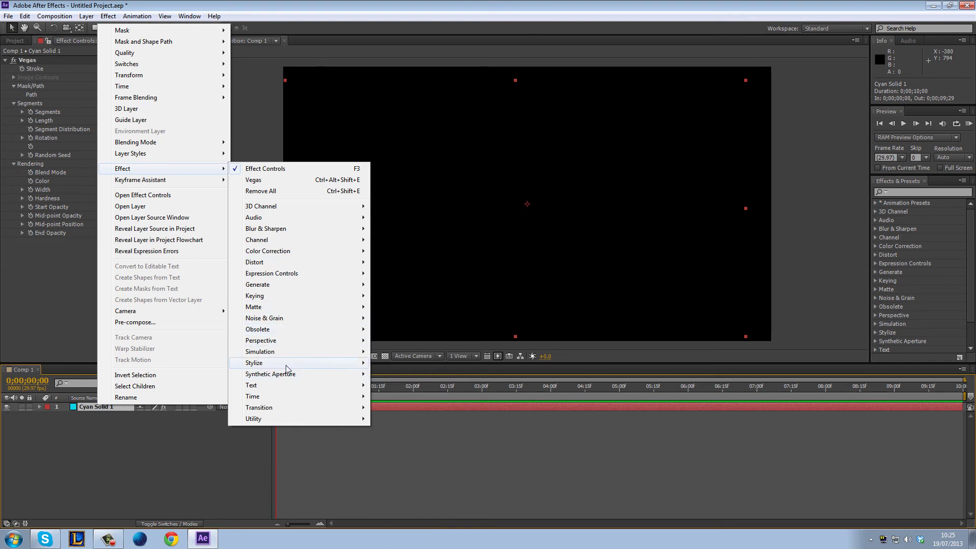
pyautogui.moveTo(296, 364)
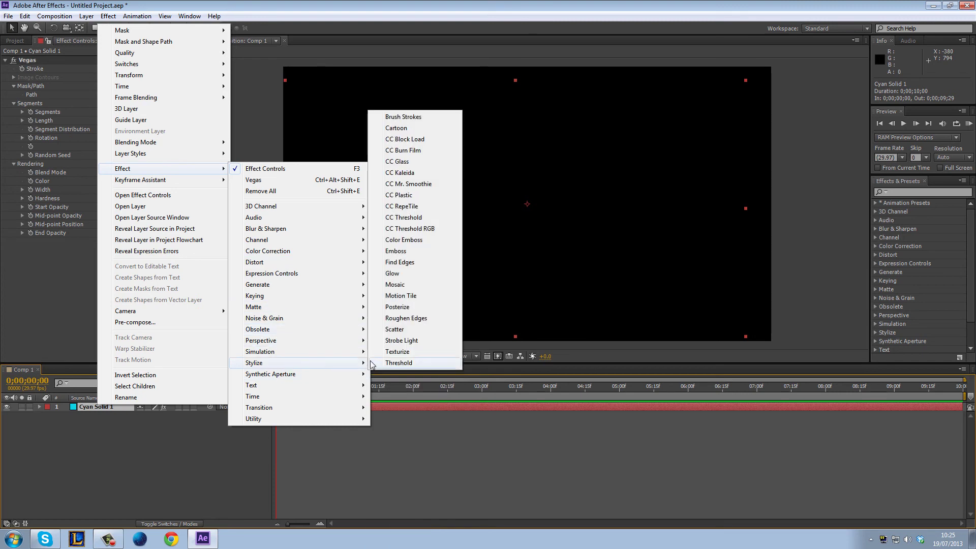
pyautogui.click(397, 274)
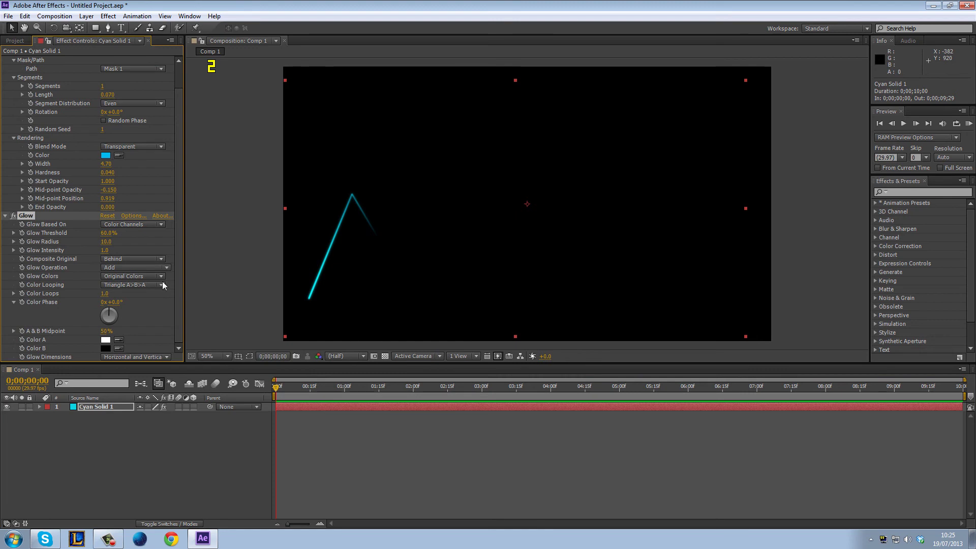
# Step: Collapse the Vegas and Glow settings and duplicate the Glow effect on the solid
pyautogui.click(5, 215)
pyautogui.click(6, 60)
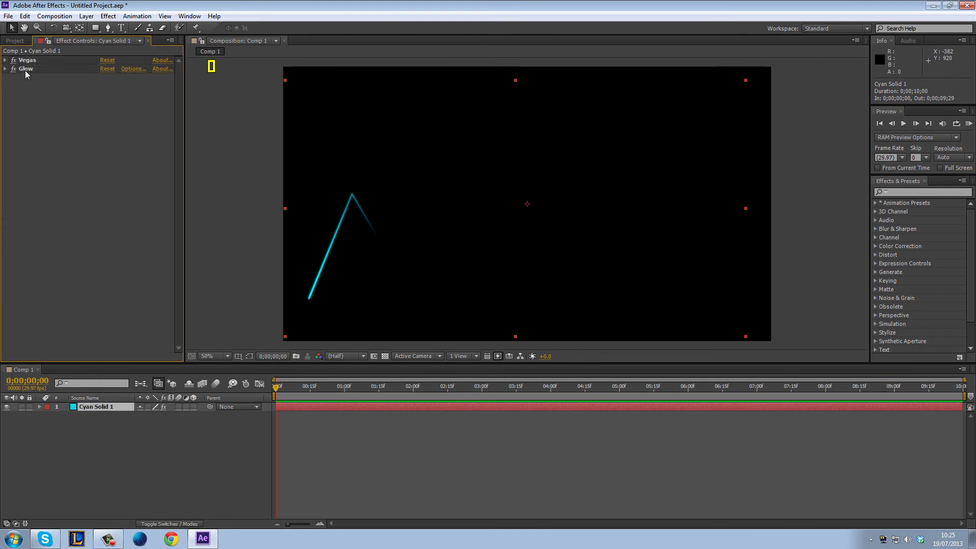
pyautogui.hotkey('ctrl', 'd')
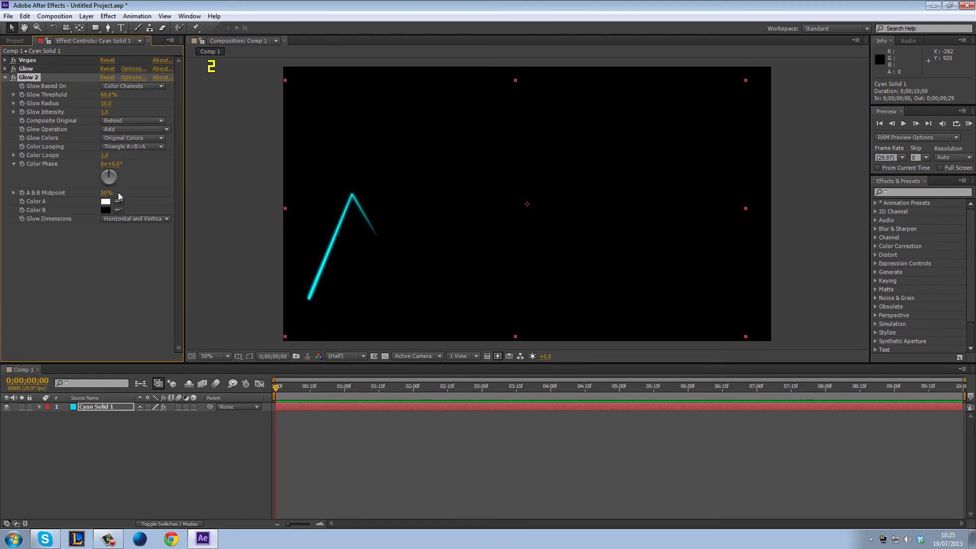
# Step: Set the second Glow's threshold to 83.5% and color phase to -63°, lower its radius, and preview the composition
pyautogui.moveTo(107, 173); pyautogui.dragTo(106, 179)
pyautogui.moveTo(106, 104)
pyautogui.mouseDown()
pyautogui.moveTo(66, 103)
pyautogui.moveTo(102, 95)
pyautogui.moveTo(41, 100)
pyautogui.moveTo(153, 104)
pyautogui.moveTo(144, 106)
pyautogui.mouseUp()
pyautogui.click(135, 441)
pyautogui.click(967, 123)
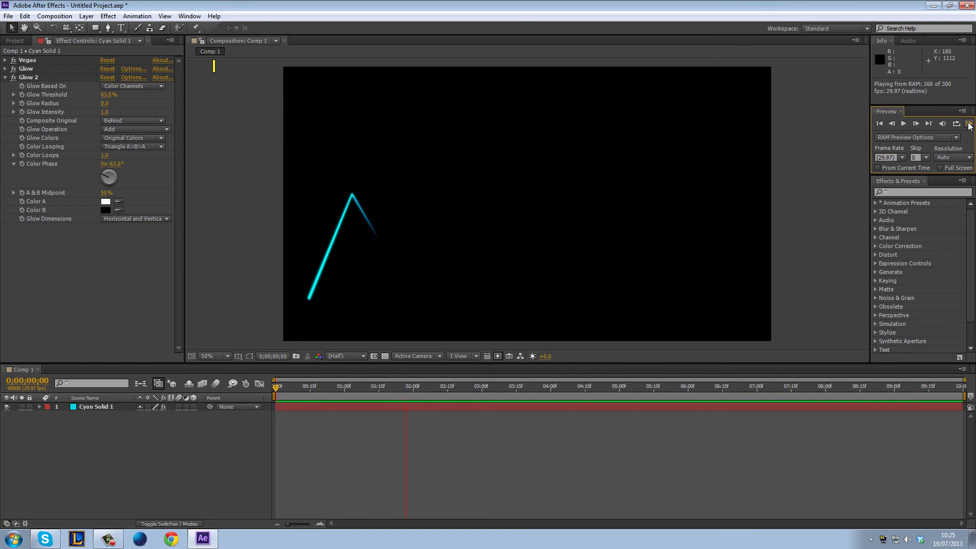
pyautogui.click(971, 126)
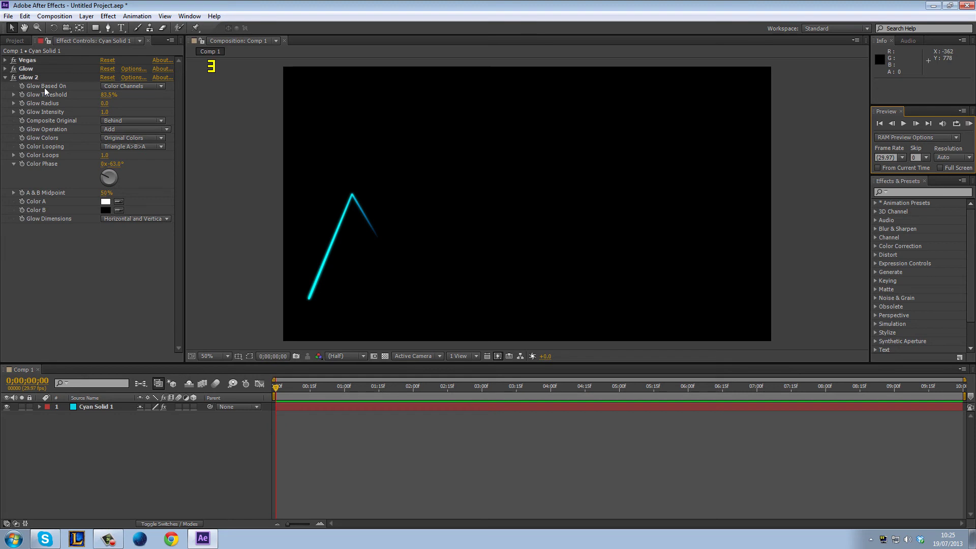
# Step: Try a Vegas rotation of -30° to move the streak along the path, and reset it to 0°
pyautogui.click(5, 77)
pyautogui.click(6, 61)
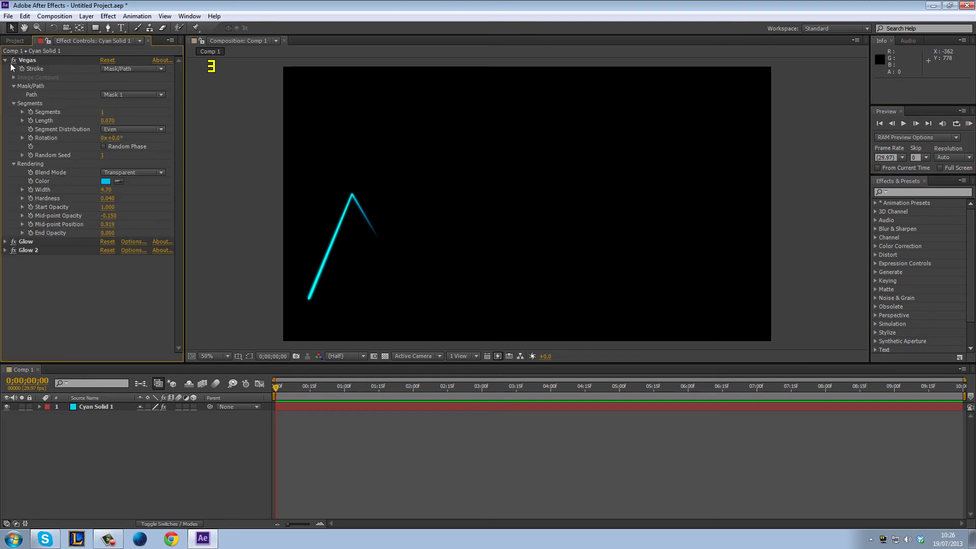
pyautogui.moveTo(276, 387); pyautogui.dragTo(244, 384)
pyautogui.moveTo(116, 140)
pyautogui.mouseDown()
pyautogui.moveTo(92, 140)
pyautogui.moveTo(131, 140)
pyautogui.moveTo(104, 141)
pyautogui.mouseUp()
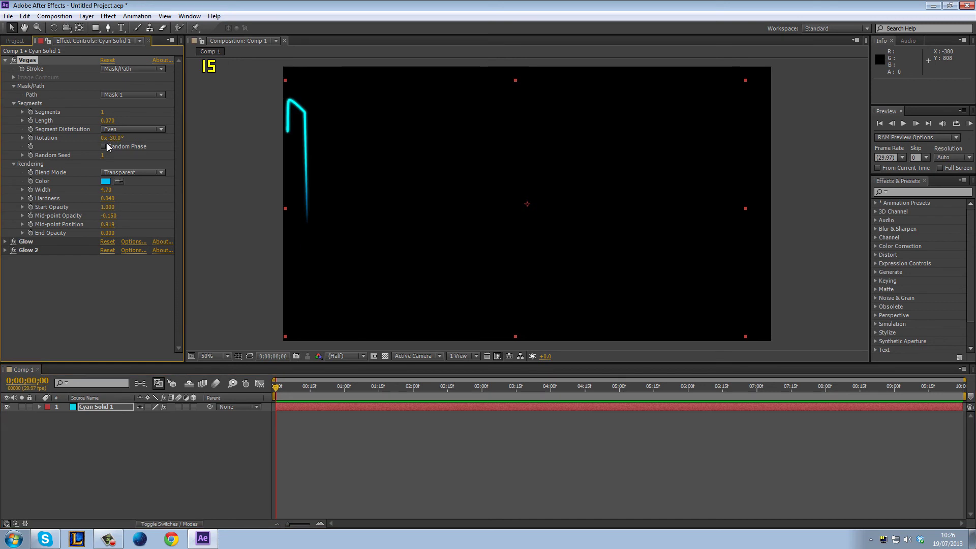
pyautogui.click(115, 142)
pyautogui.write('0')
pyautogui.press('Return')
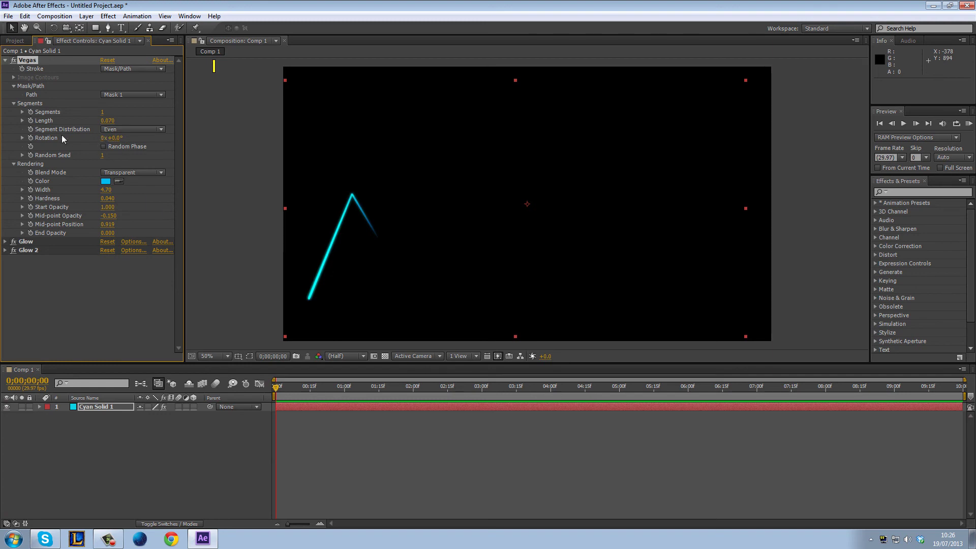
# Step: Try running the Vegas rotation through more than one revolution, and return it to 1x+0.0°
pyautogui.click(104, 138)
pyautogui.write('1')
pyautogui.press('Return')
pyautogui.moveTo(113, 138); pyautogui.dragTo(302, 139)
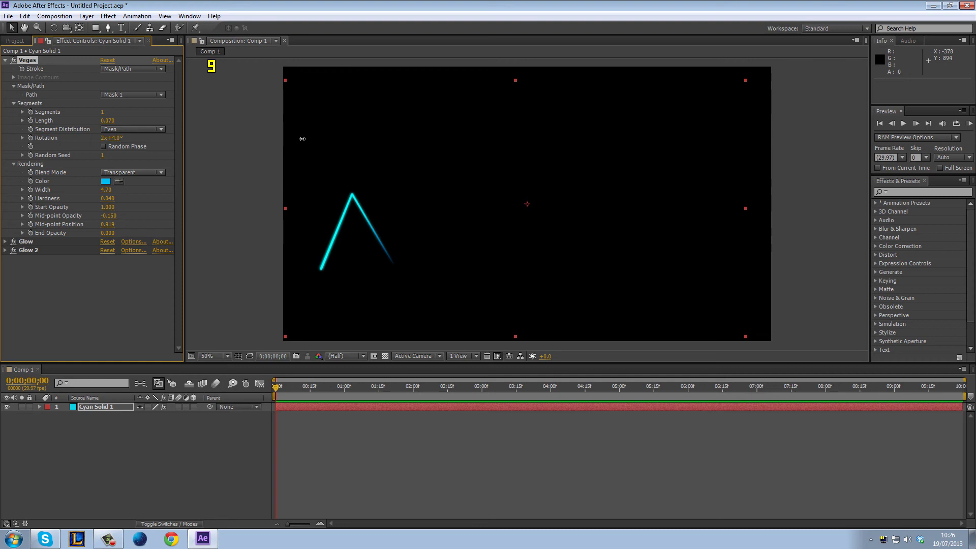
pyautogui.moveTo(302, 138); pyautogui.dragTo(301, 145)
pyautogui.click(118, 136)
pyautogui.write('-0')
pyautogui.press('Return')
pyautogui.click(103, 139)
pyautogui.write('1')
pyautogui.press('Return')
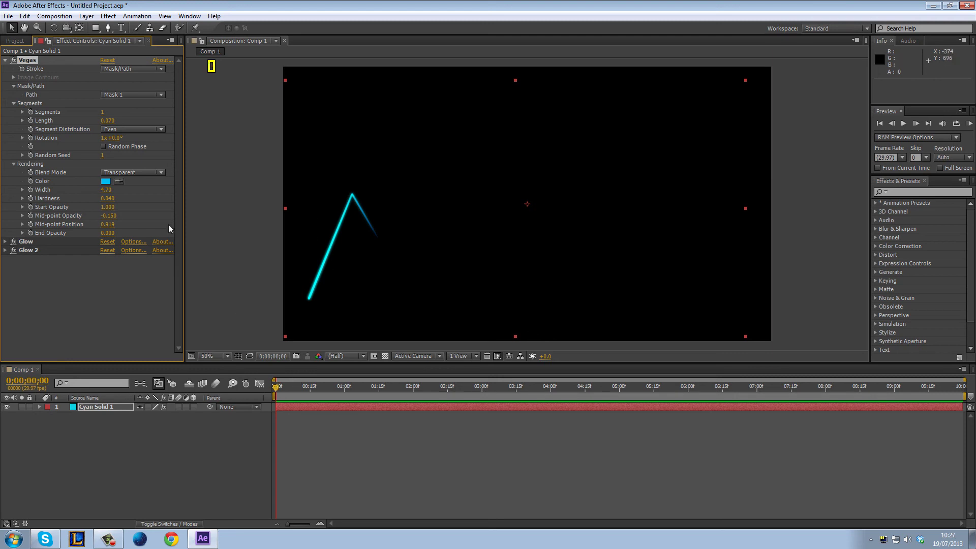
# Step: Enable keyframing of the Vegas Rotation at the first frame and reveal its keyframes under the solid layer
pyautogui.click(31, 138)
pyautogui.click(103, 420)
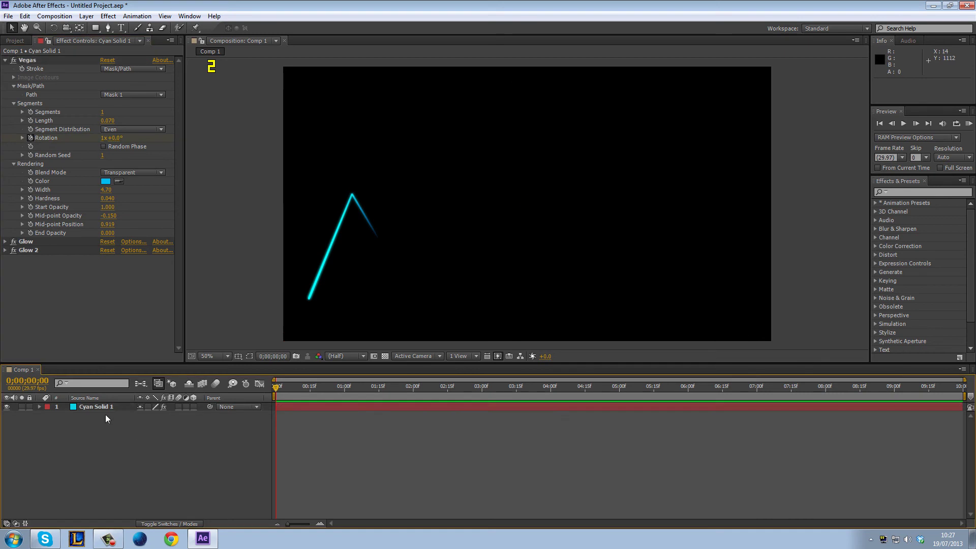
pyautogui.click(154, 409)
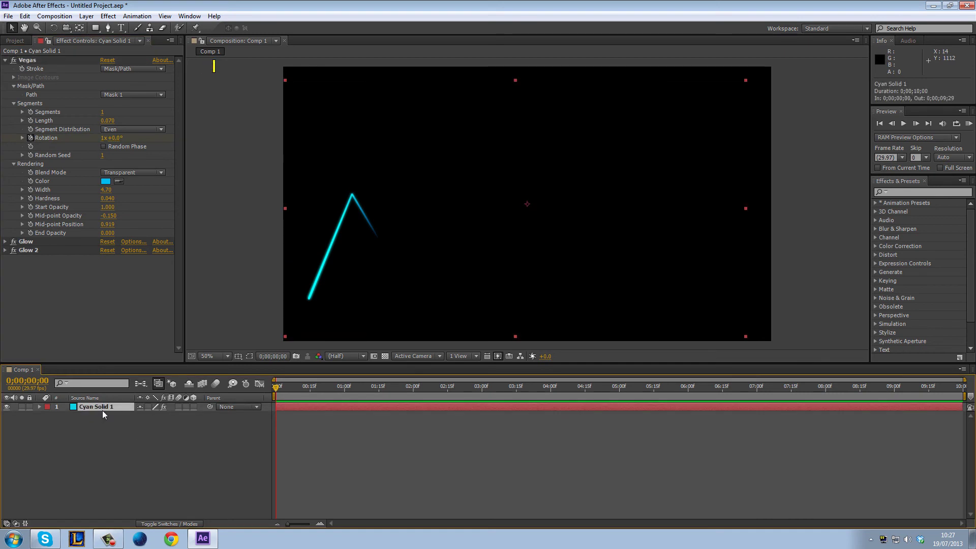
pyautogui.press('u')
pyautogui.moveTo(283, 388); pyautogui.dragTo(614, 385)
pyautogui.press('End')
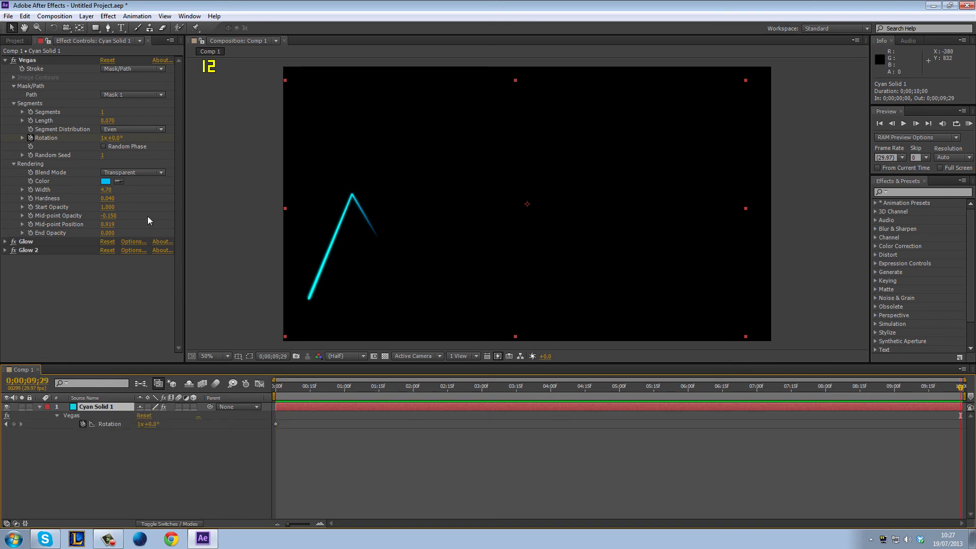
# Step: Set the Vegas Rotation keyframe at 0;00;00;00 to 0x+0.0°
pyautogui.moveTo(961, 389); pyautogui.dragTo(275, 403)
pyautogui.click(102, 136)
pyautogui.write('0')
pyautogui.press('Return')
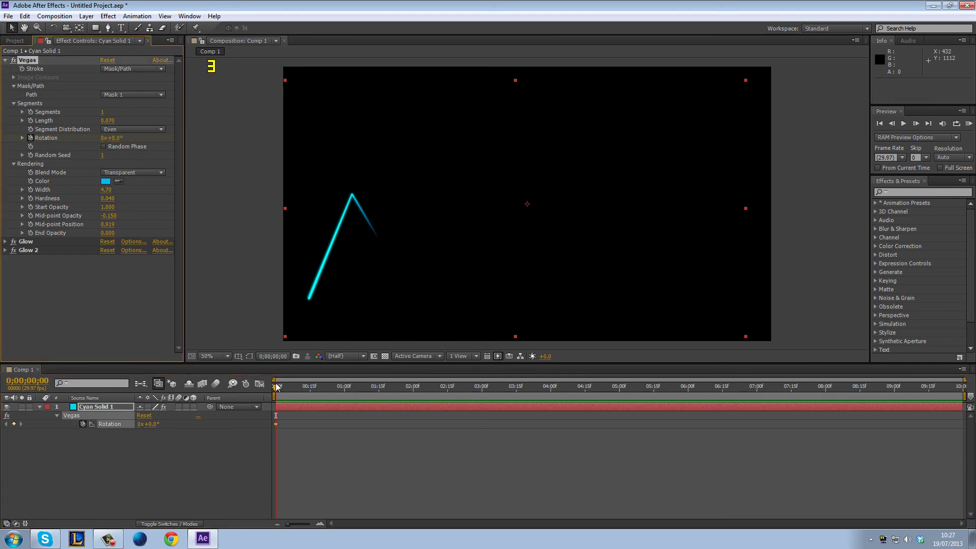
# Step: Add a Vegas Rotation keyframe of 1x+0.0° at the last frame, 0;00;09;29
pyautogui.moveTo(279, 388); pyautogui.dragTo(963, 391)
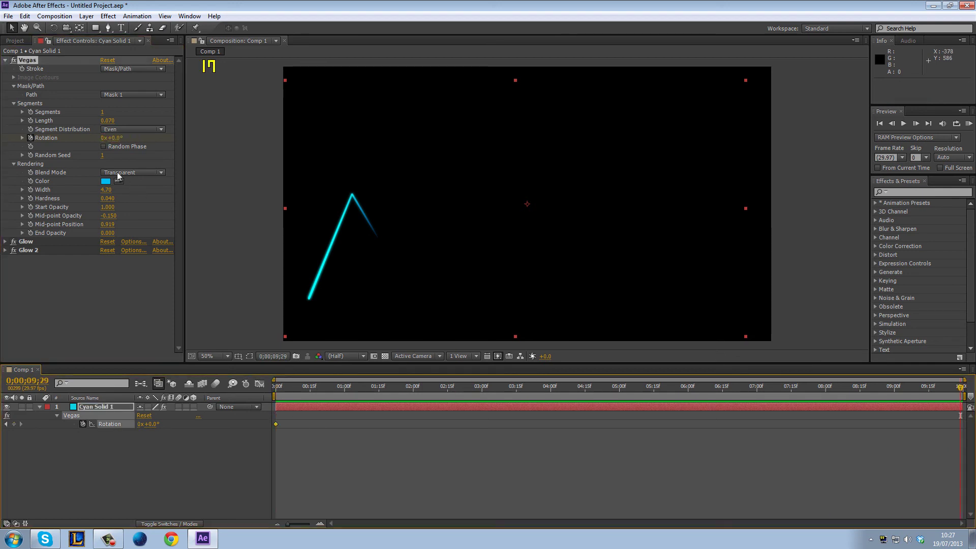
pyautogui.click(104, 138)
pyautogui.write('1')
pyautogui.press('Return')
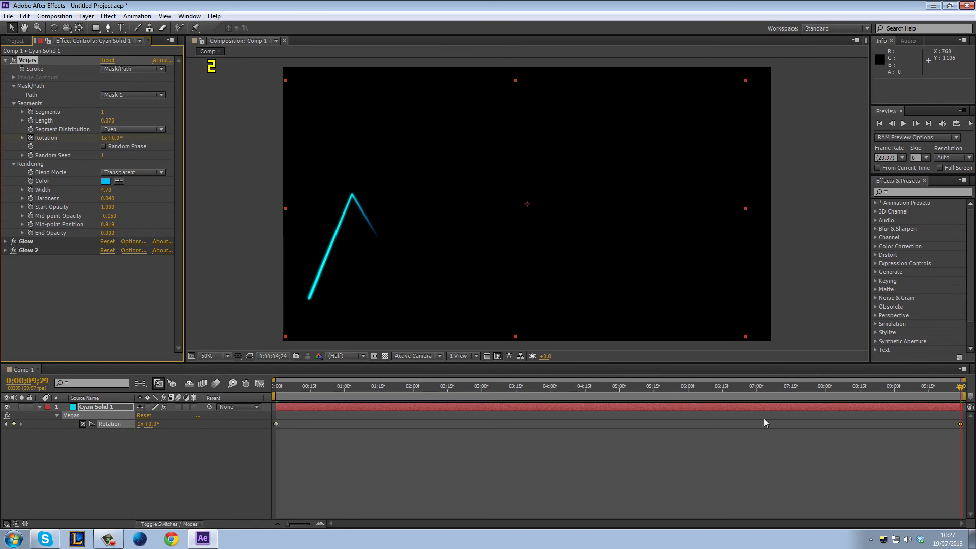
# Step: Scrub through the timeline and play a RAM preview to examine the streak's motion along the path
pyautogui.moveTo(952, 385); pyautogui.dragTo(699, 385)
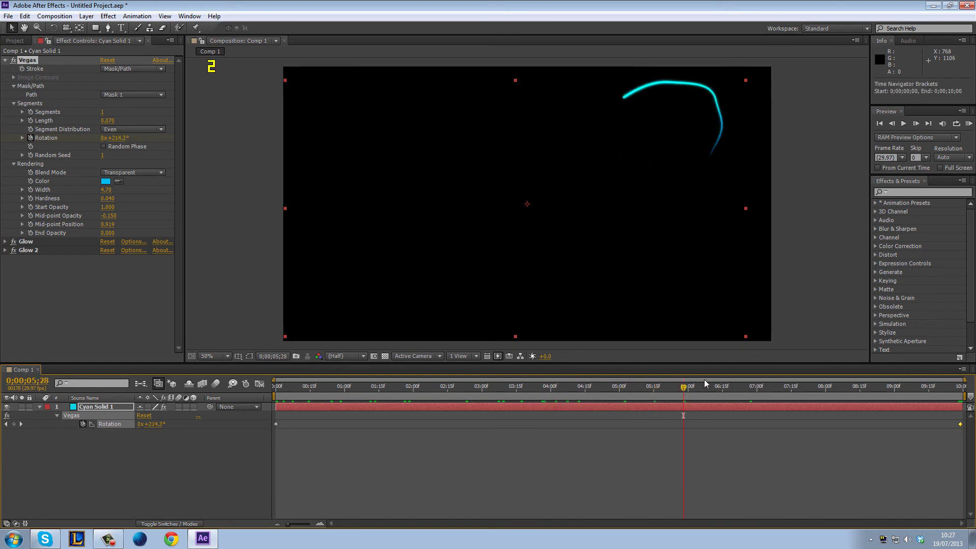
pyautogui.click(730, 388)
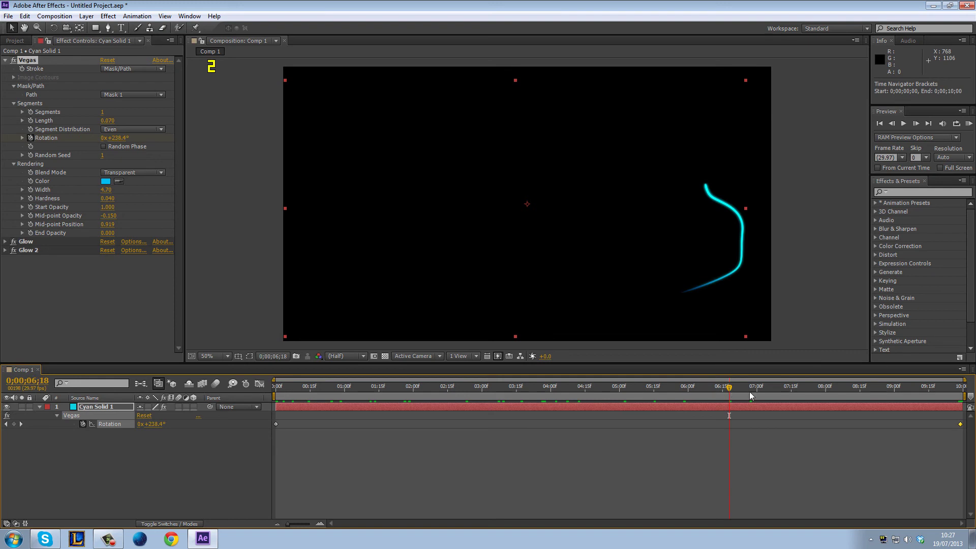
pyautogui.moveTo(789, 390); pyautogui.dragTo(276, 388)
pyautogui.press(',')
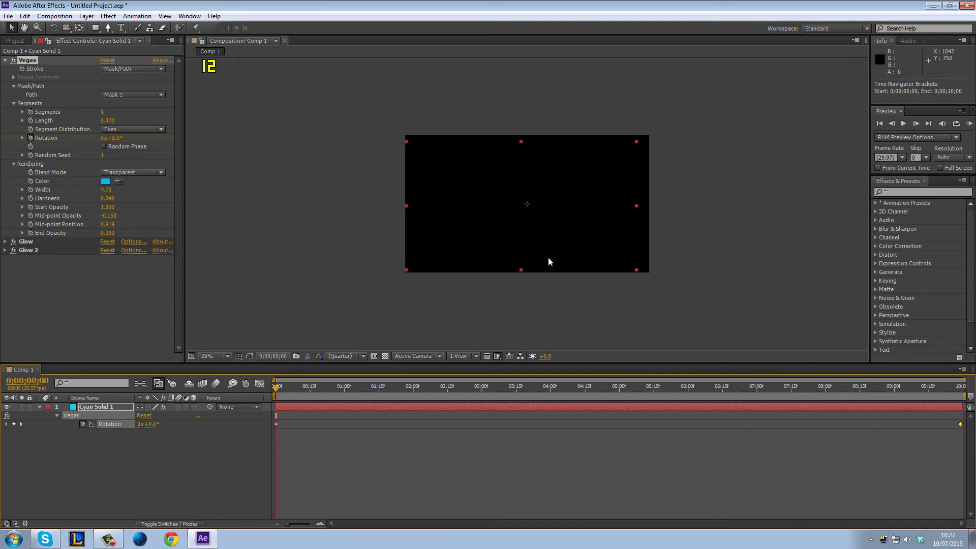
pyautogui.click(970, 124)
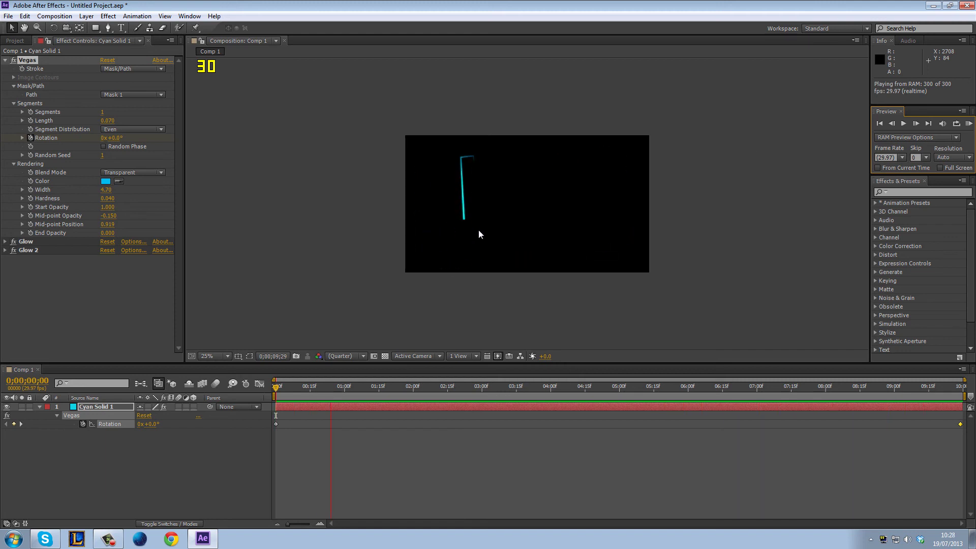
pyautogui.press('space')
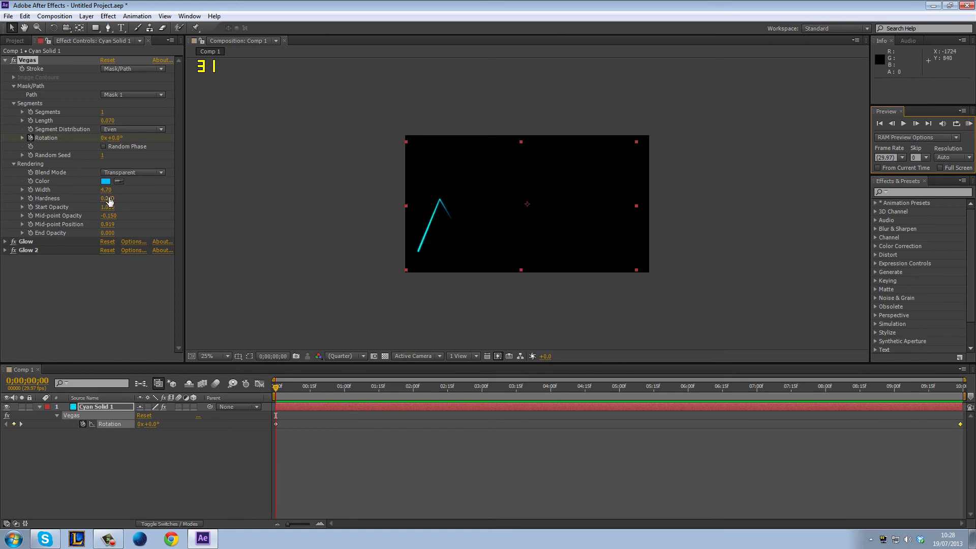
# Step: Reverse the streak's fade by setting the Vegas start opacity to 0.000 and end opacity to 1.000, and check it at 0;00;02;06
pyautogui.moveTo(108, 211)
pyautogui.mouseDown()
pyautogui.moveTo(168, 205)
pyautogui.moveTo(68, 203)
pyautogui.mouseUp()
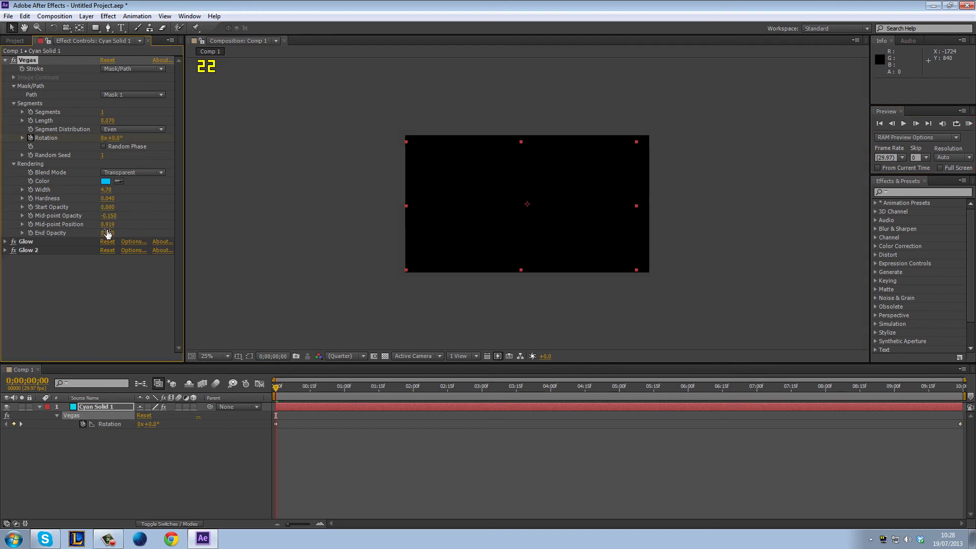
pyautogui.moveTo(108, 233); pyautogui.dragTo(239, 230)
pyautogui.moveTo(277, 387)
pyautogui.mouseDown()
pyautogui.moveTo(817, 390)
pyautogui.moveTo(427, 397)
pyautogui.mouseUp()
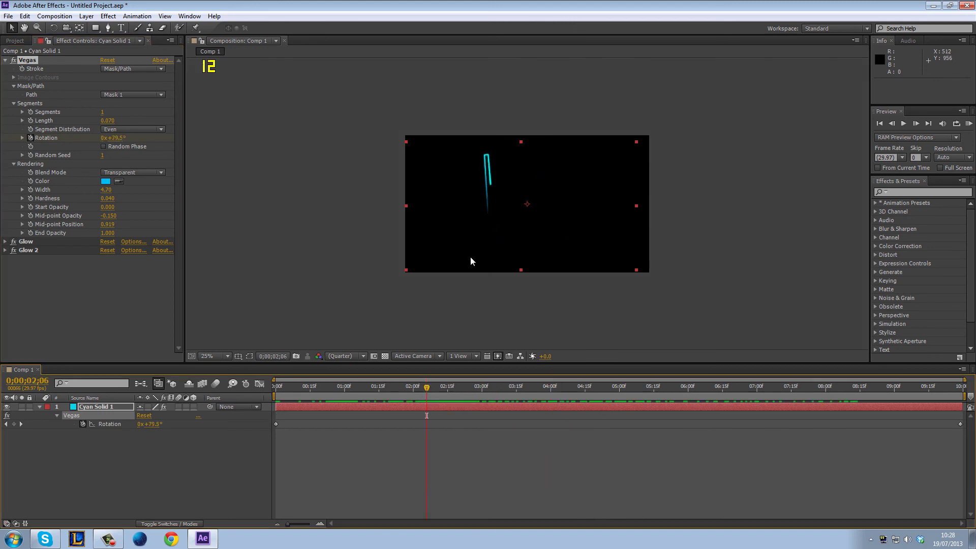
pyautogui.press('.')
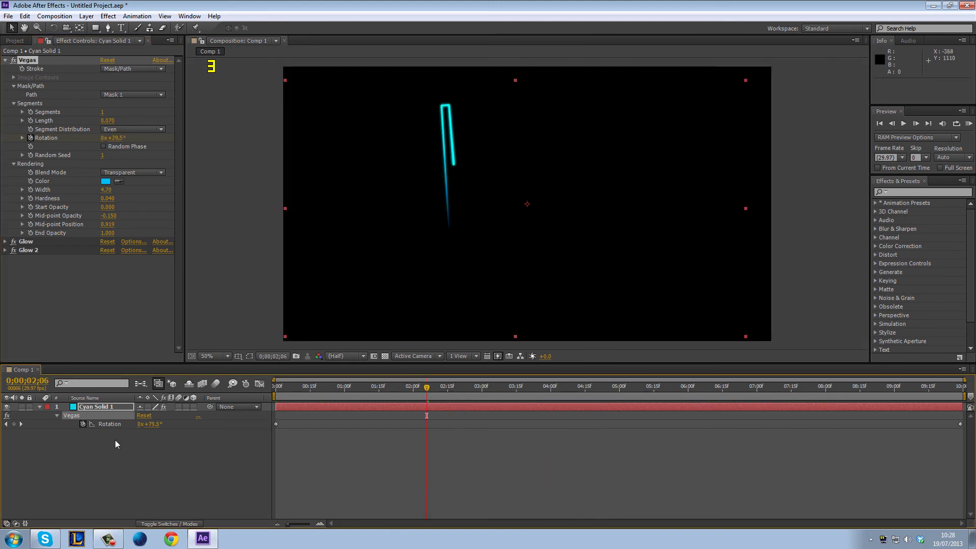
# Step: Create a new adjustment layer above the Cyan Solid 1 layer
pyautogui.click(117, 432)
pyautogui.rightClick(88, 449)
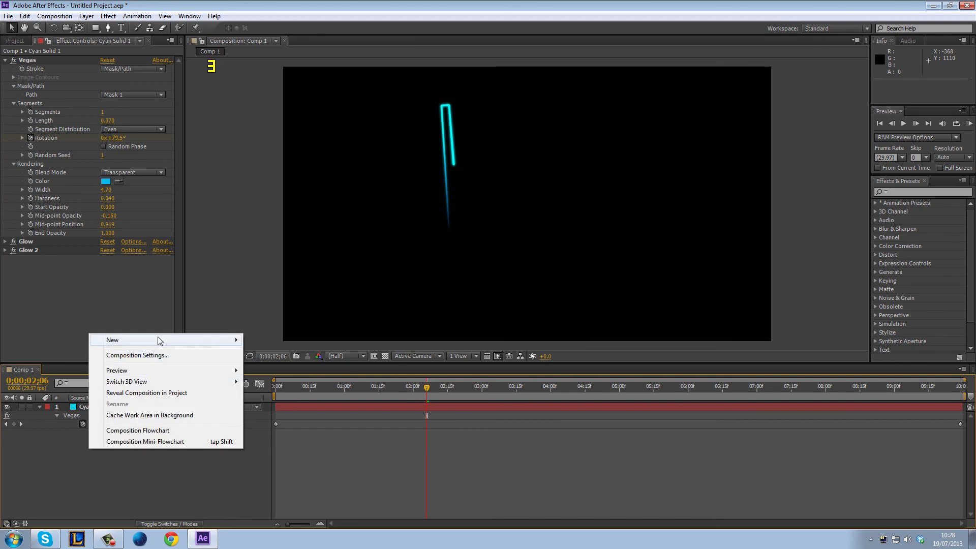
pyautogui.moveTo(157, 345)
pyautogui.click(300, 424)
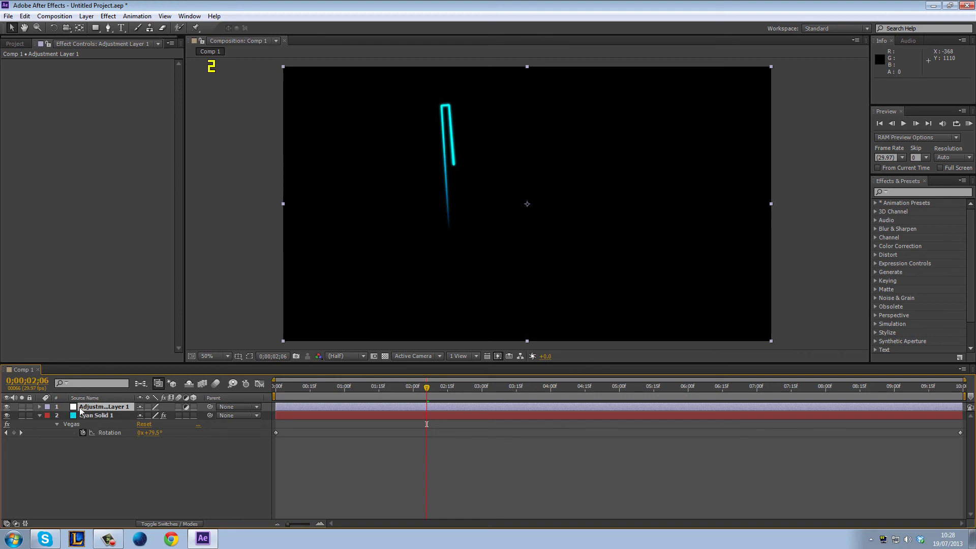
# Step: Apply the Distort effect Turbulent Displace to the adjustment layer
pyautogui.rightClick(95, 408)
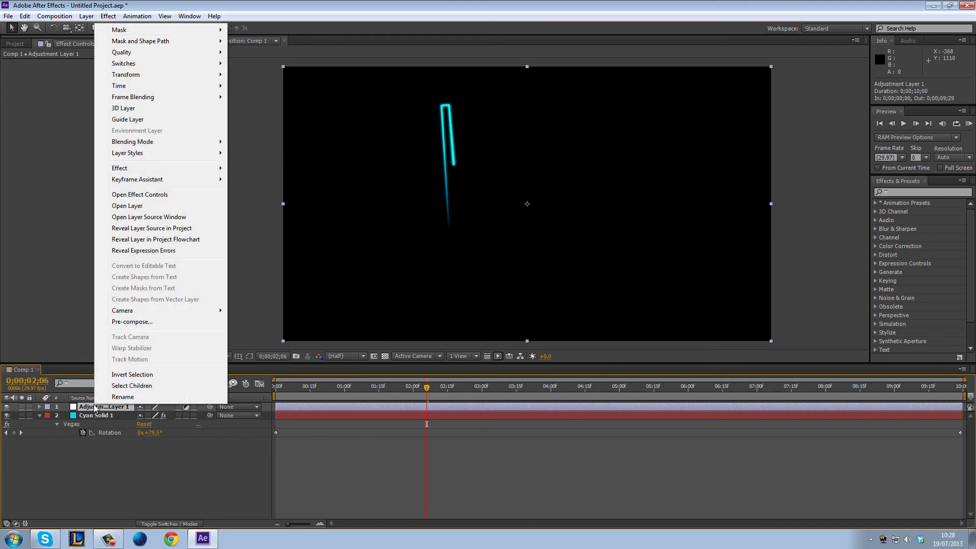
pyautogui.moveTo(178, 174)
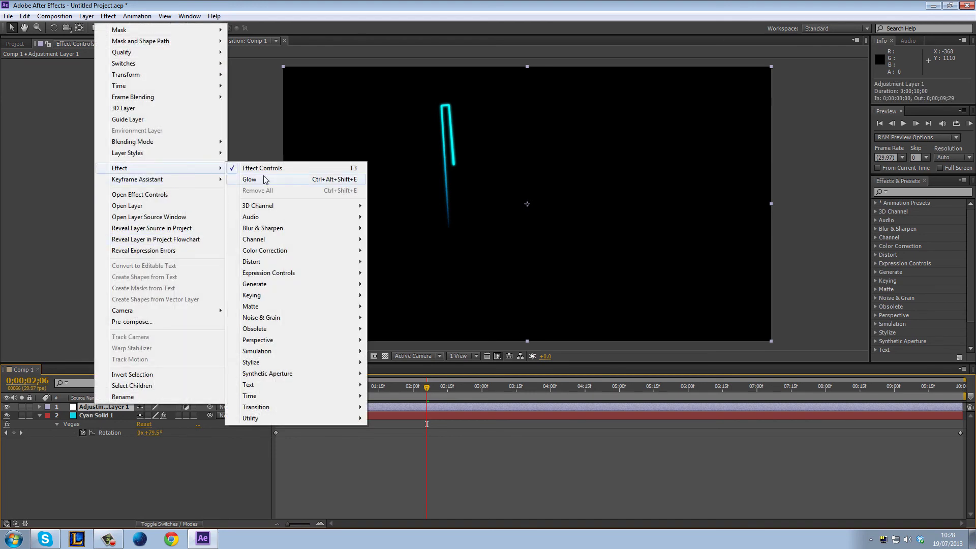
pyautogui.moveTo(299, 263)
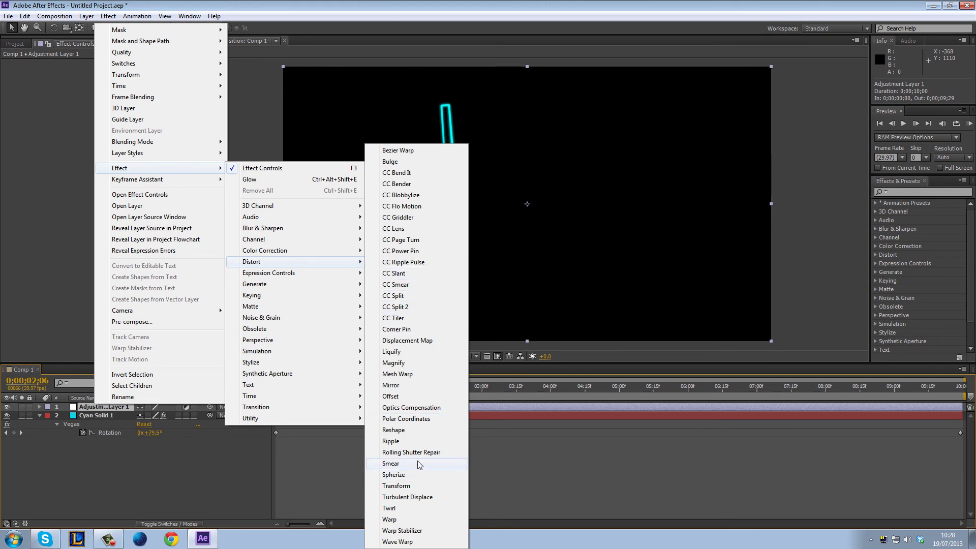
pyautogui.click(407, 498)
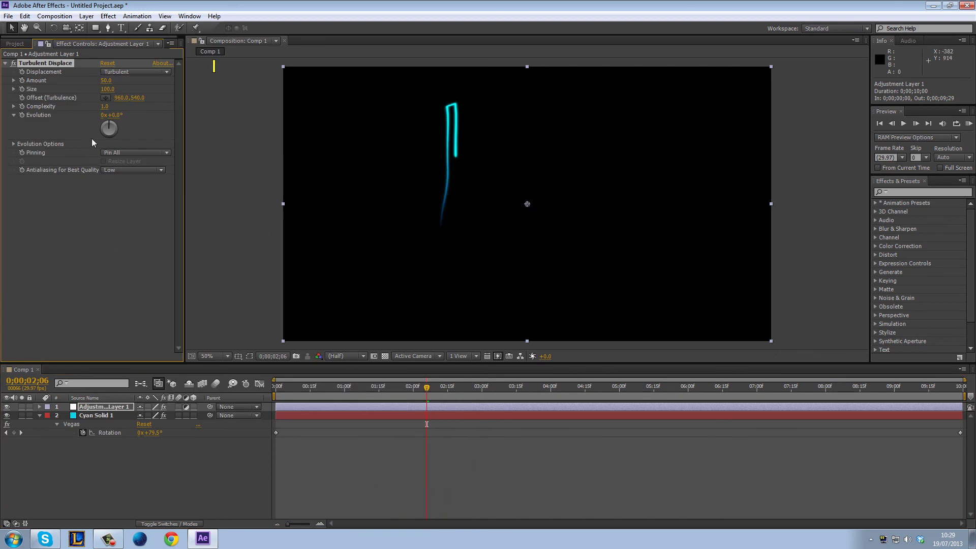
# Step: Set Turbulent Displace to amount 64.0, size 17.0 and complexity 6.7, and return the playhead to 0;00;00;00
pyautogui.moveTo(106, 80)
pyautogui.mouseDown()
pyautogui.moveTo(285, 125)
pyautogui.moveTo(428, 138)
pyautogui.moveTo(322, 139)
pyautogui.moveTo(107, 94)
pyautogui.moveTo(73, 97)
pyautogui.mouseUp()
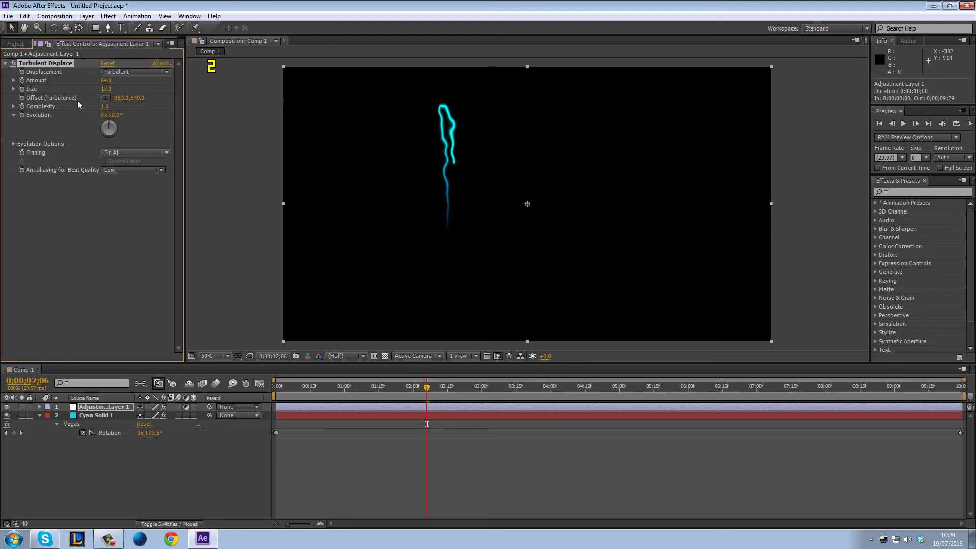
pyautogui.moveTo(105, 107); pyautogui.dragTo(416, 128)
pyautogui.moveTo(431, 388); pyautogui.dragTo(233, 395)
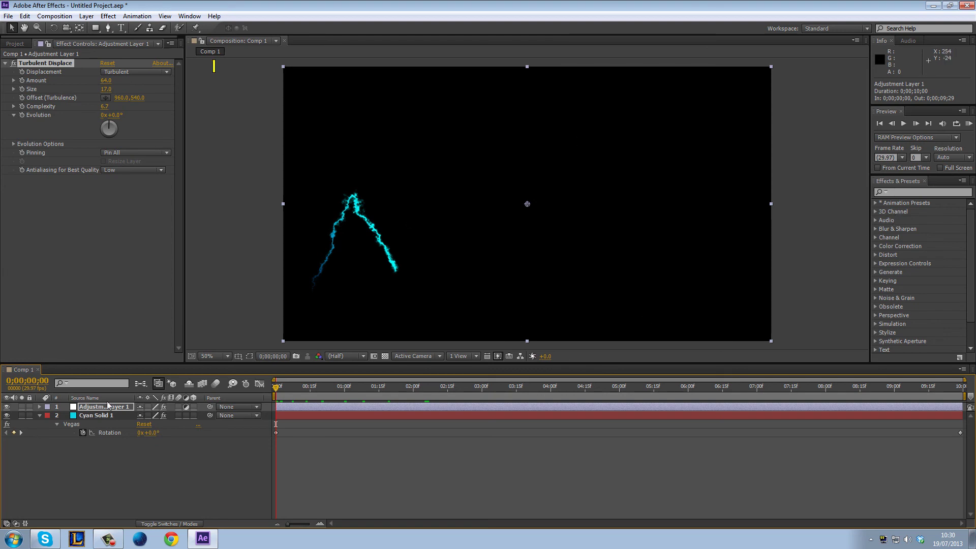
# Step: Find the Fast Blur effect and apply it to the adjustment layer below Turbulent Displace
pyautogui.click(878, 229)
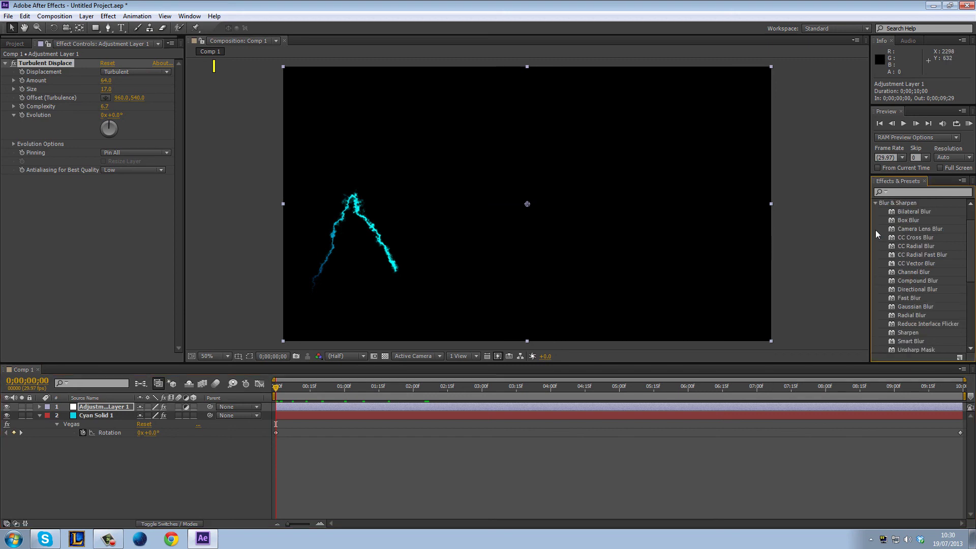
pyautogui.scroll(-3, 968, 239)
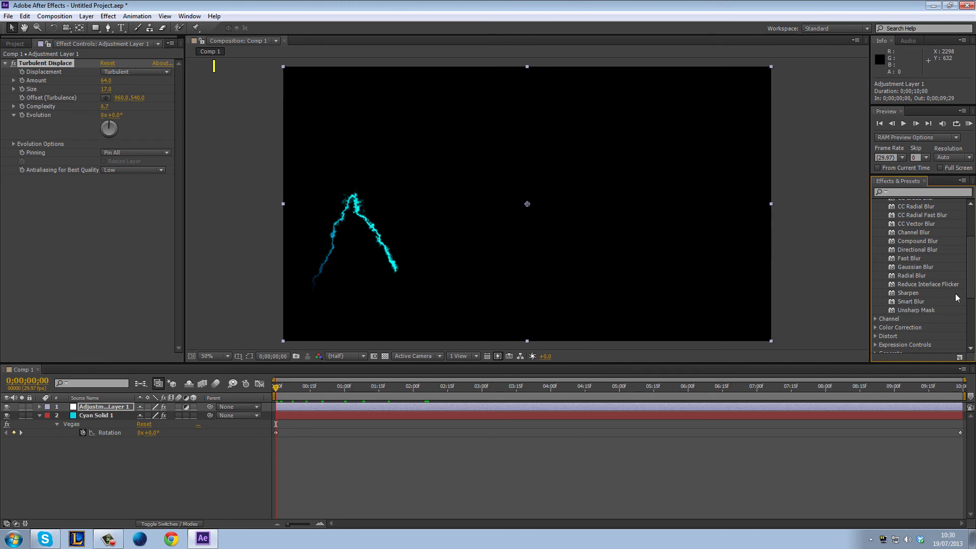
pyautogui.moveTo(972, 271)
pyautogui.mouseDown()
pyautogui.moveTo(975, 257)
pyautogui.moveTo(975, 276)
pyautogui.mouseUp()
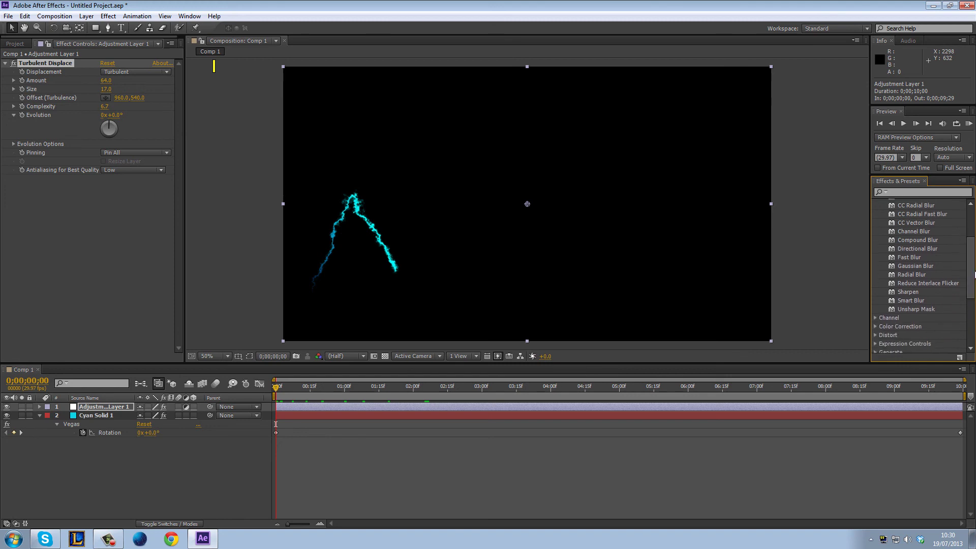
pyautogui.moveTo(975, 274)
pyautogui.mouseDown()
pyautogui.moveTo(974, 259)
pyautogui.moveTo(974, 269)
pyautogui.mouseUp()
pyautogui.click(909, 193)
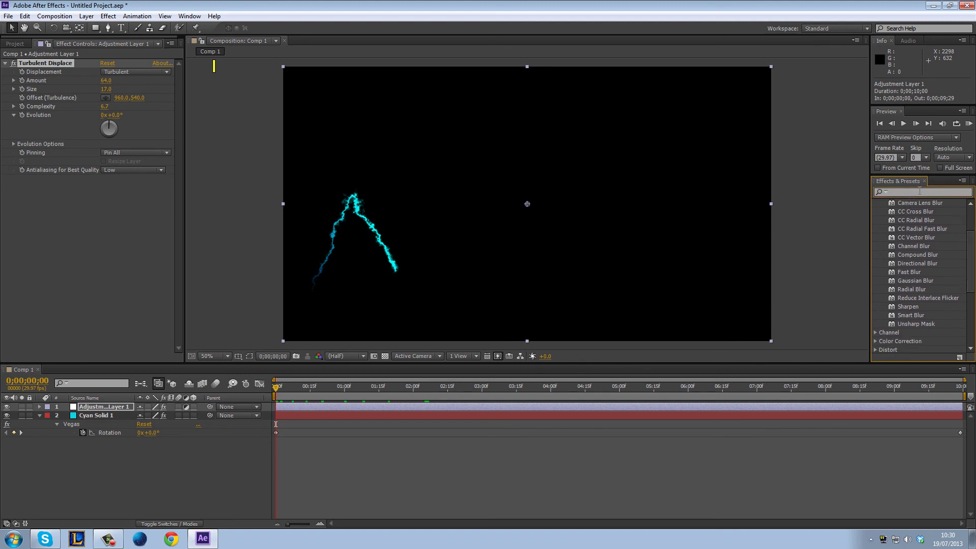
pyautogui.write('fat')
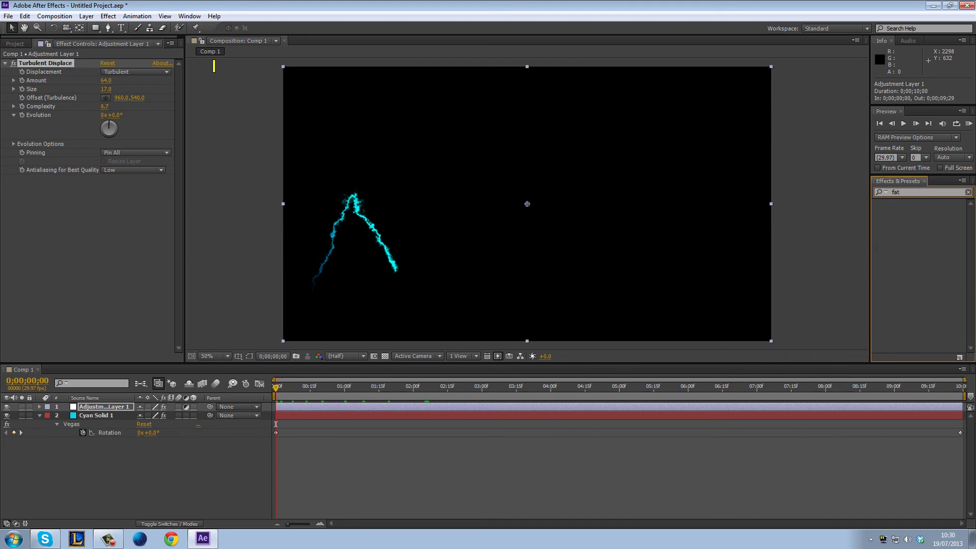
pyautogui.press('BackSpace')
pyautogui.write('s')
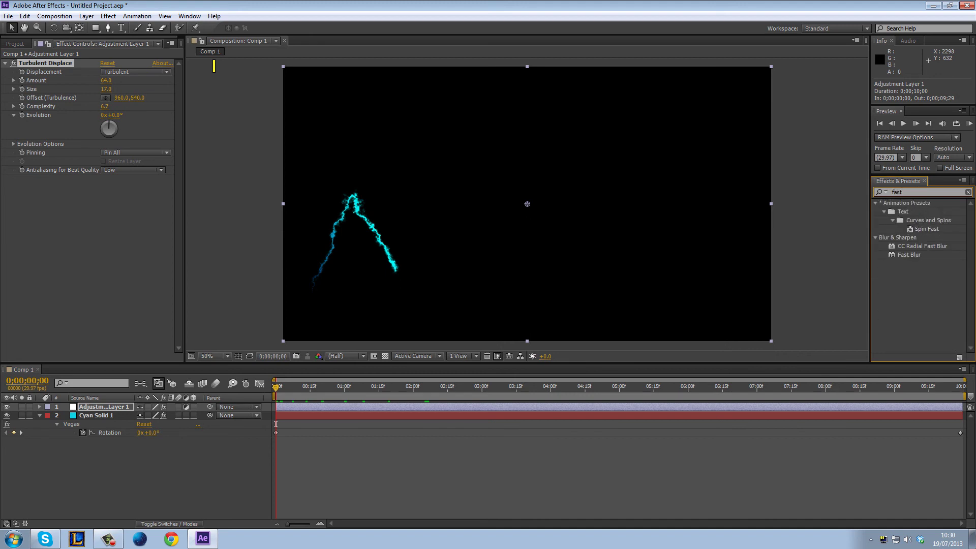
pyautogui.moveTo(909, 255); pyautogui.dragTo(110, 409)
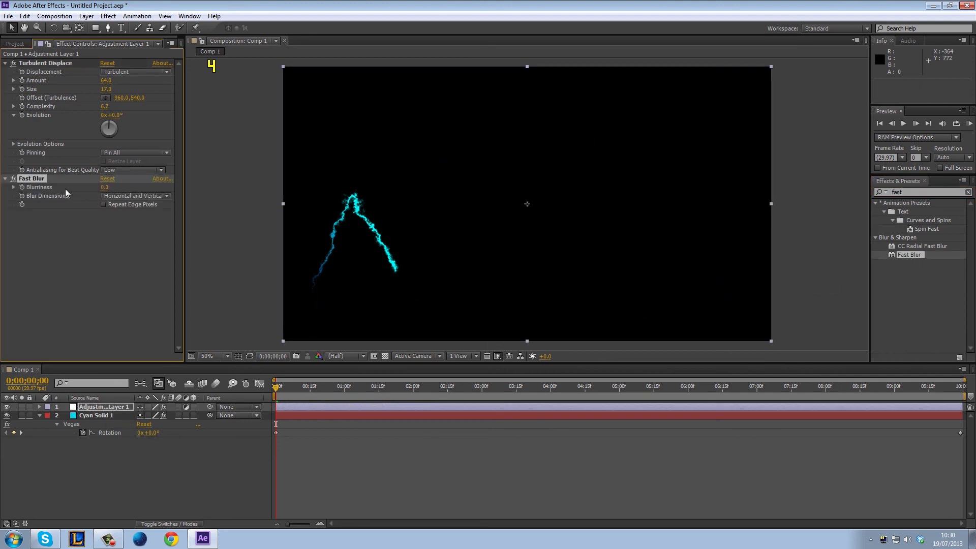
# Step: Set the Fast Blur's blurriness to 1.0 on the adjustment layer
pyautogui.moveTo(105, 187); pyautogui.dragTo(109, 187)
pyautogui.click(104, 187)
pyautogui.write('1')
pyautogui.press('Return')
# Step: Switch off the Fast Blur effect and start a RAM preview of the composition
pyautogui.click(15, 179)
pyautogui.click(968, 124)
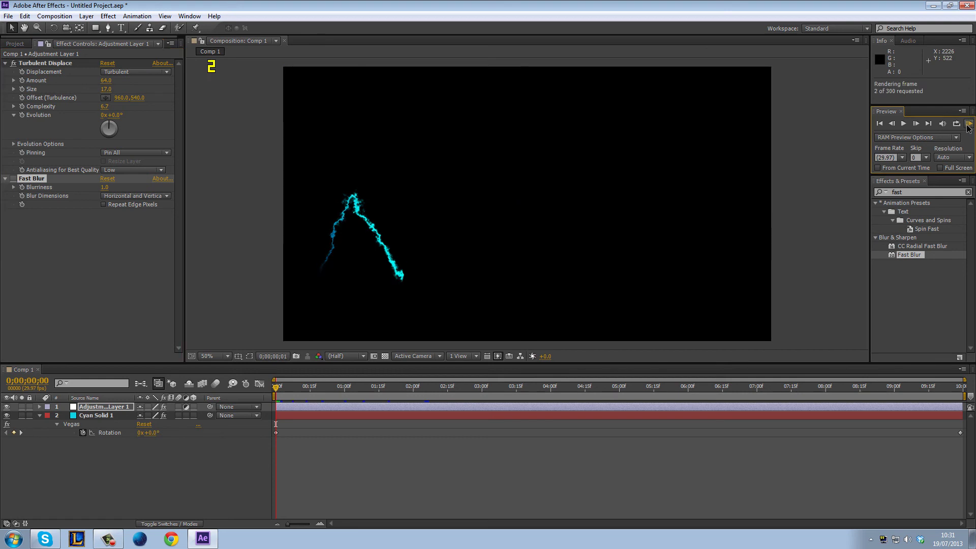